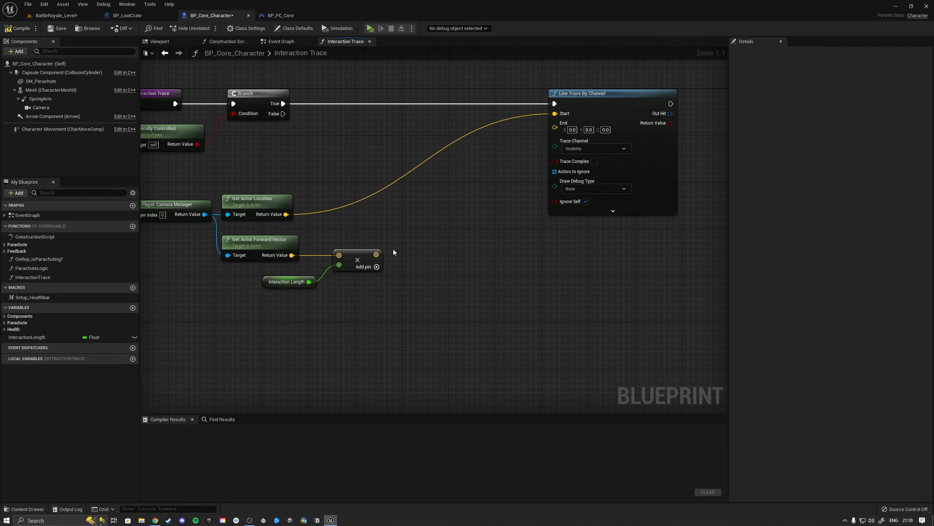
# Step: Add the camera's actor location to the scaled forward vector with a vector addition node and connect the sum to the line trace's End
pyautogui.moveTo(286, 214); pyautogui.dragTo(436, 216)
pyautogui.write('+')
pyautogui.press('Return')
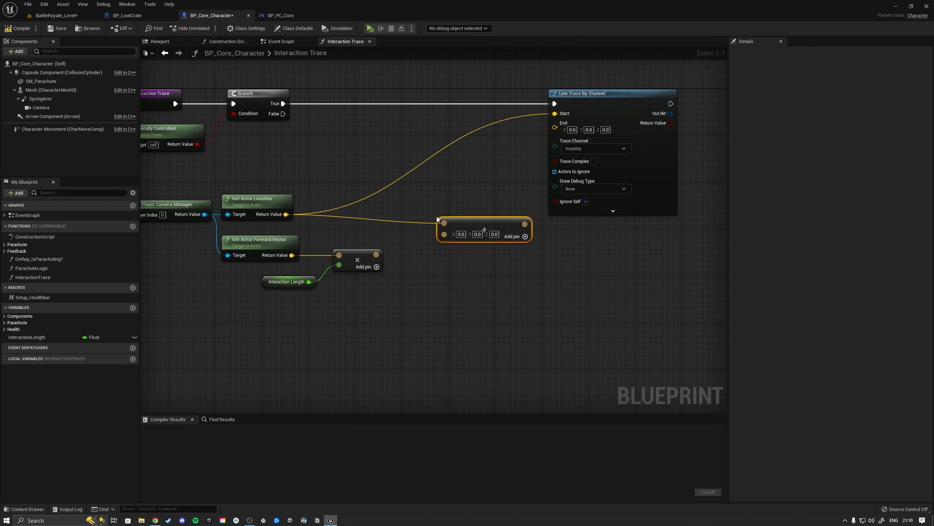
pyautogui.moveTo(376, 255); pyautogui.dragTo(432, 211)
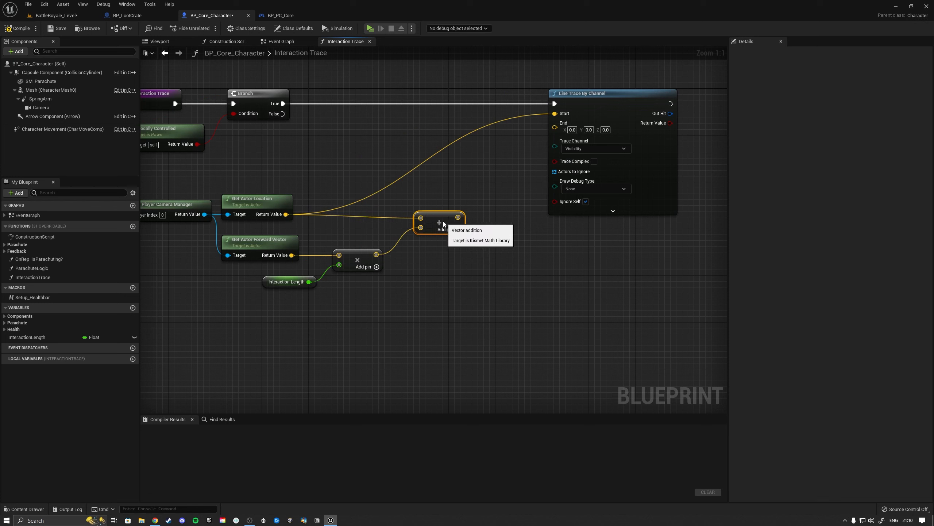
pyautogui.moveTo(367, 314); pyautogui.dragTo(255, 242)
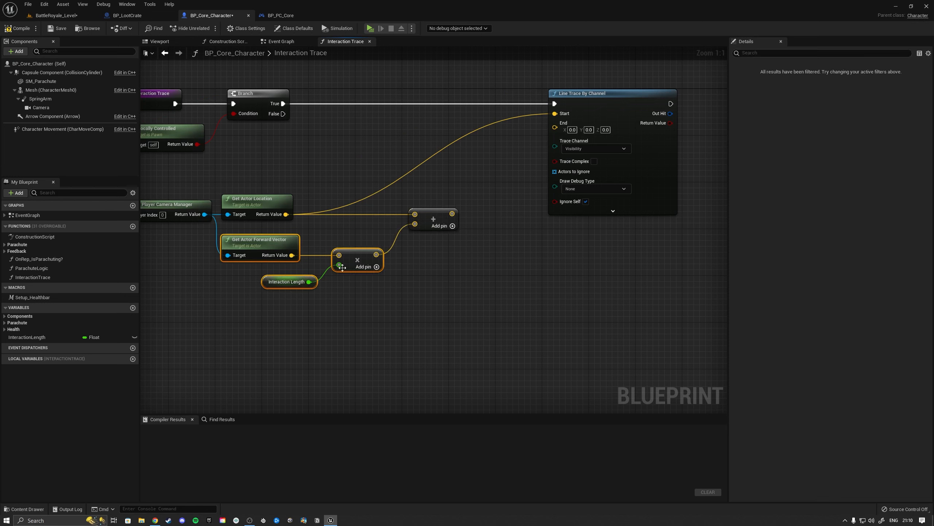
pyautogui.click(421, 239)
pyautogui.moveTo(421, 240); pyautogui.dragTo(270, 265, button='right')
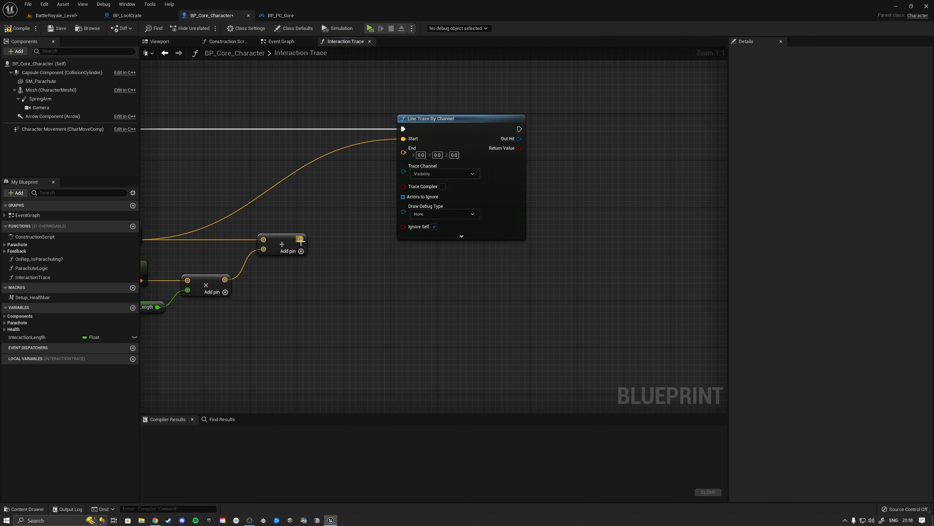
pyautogui.moveTo(301, 239); pyautogui.dragTo(407, 157)
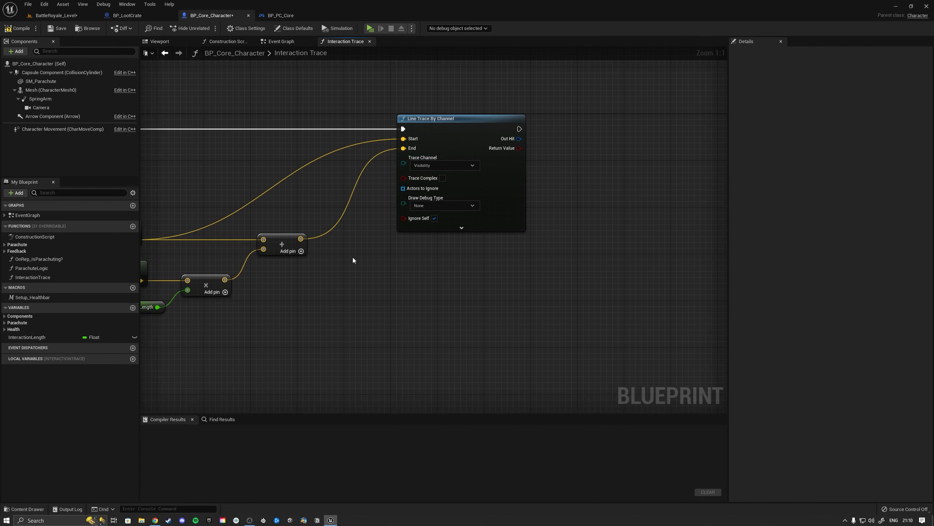
# Step: Set the Line Trace By Channel node's Draw Debug Type to For Duration
pyautogui.click(420, 206)
pyautogui.click(421, 222)
pyautogui.moveTo(366, 261); pyautogui.dragTo(570, 258, button='right')
# Step: Set the default value of the InteractionLength variable to 1000, and compile and save the character blueprint
pyautogui.click(340, 305)
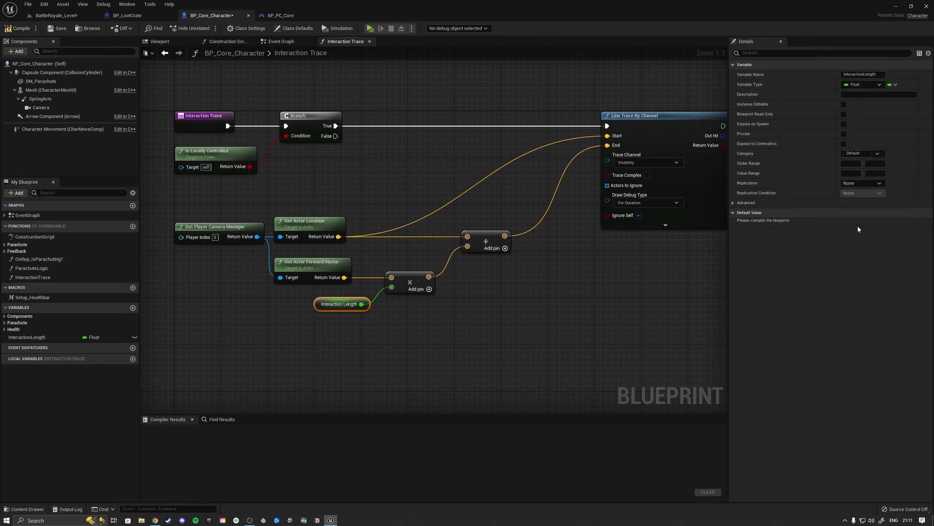
pyautogui.press('F7')
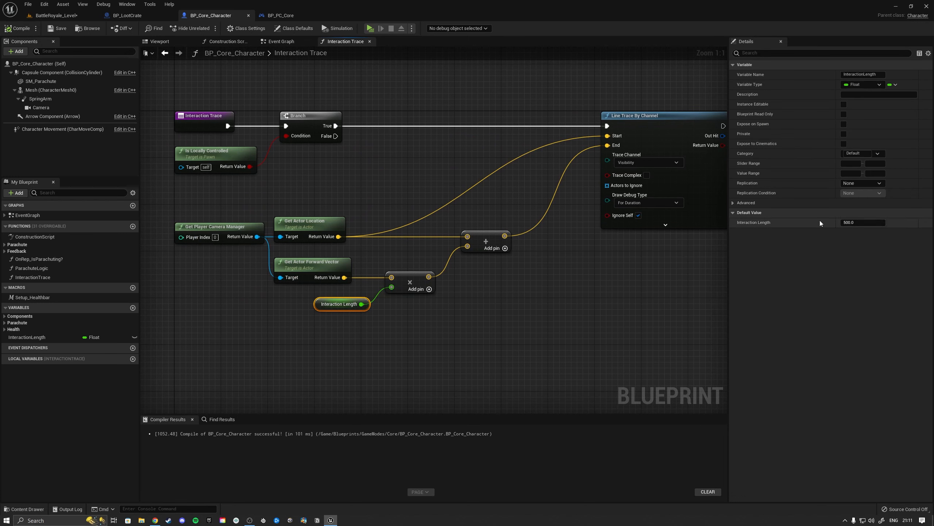
pyautogui.click(870, 220)
pyautogui.press('Return')
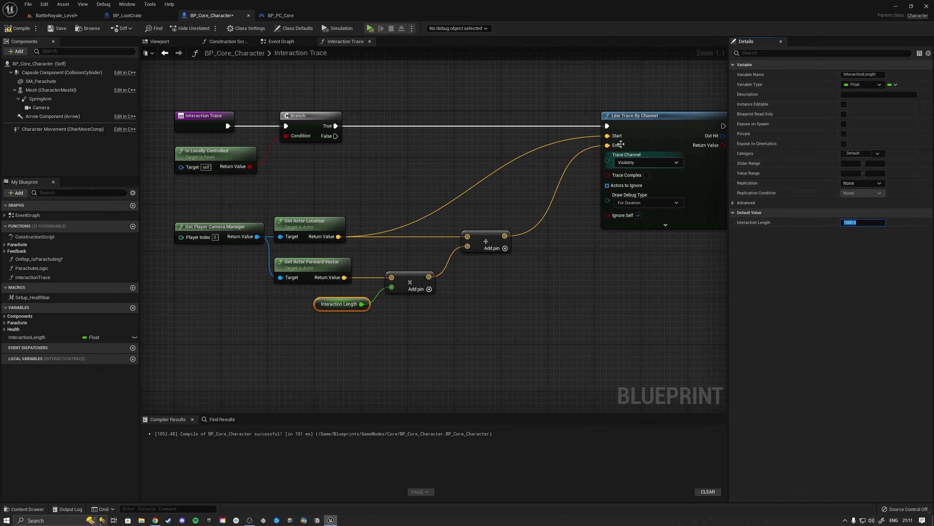
pyautogui.click(20, 29)
pyautogui.click(53, 29)
# Step: Play the battle royale level and move the character around to check the debug lines of the interaction trace
pyautogui.click(56, 15)
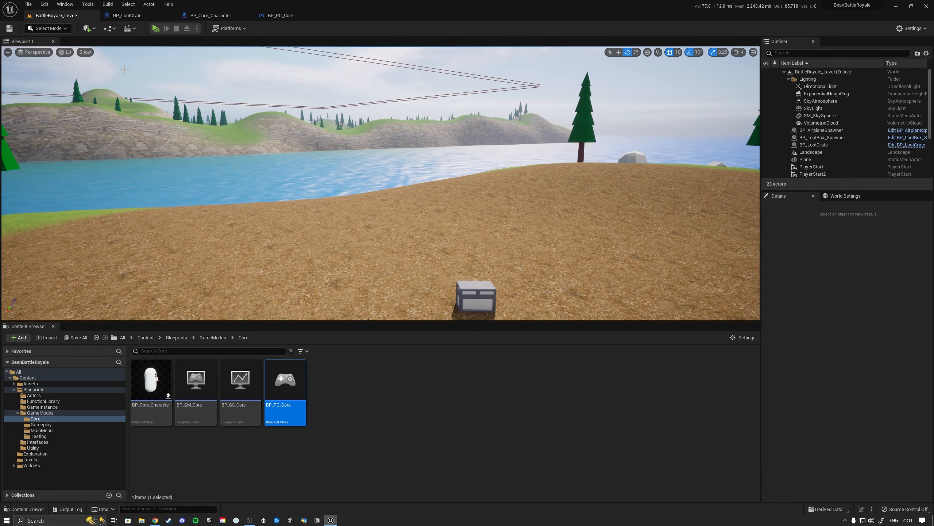
pyautogui.click(156, 29)
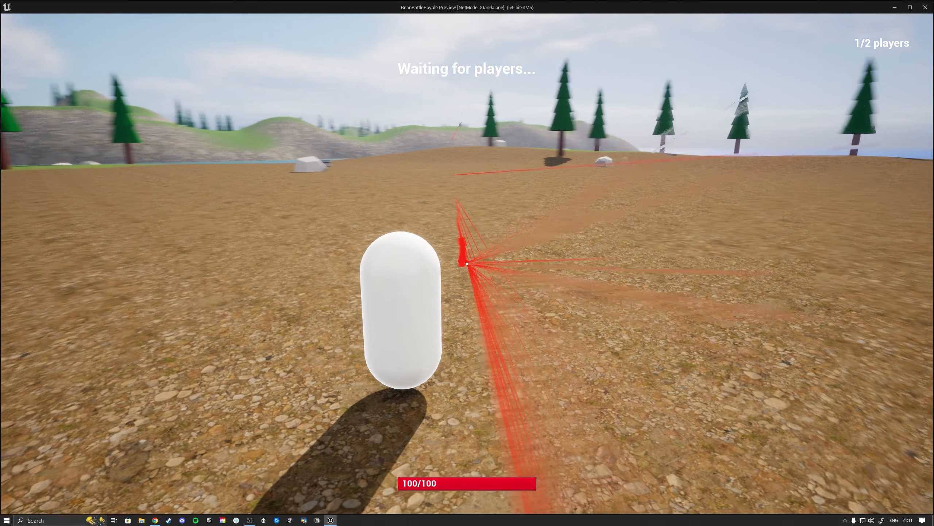
pyautogui.press('a')
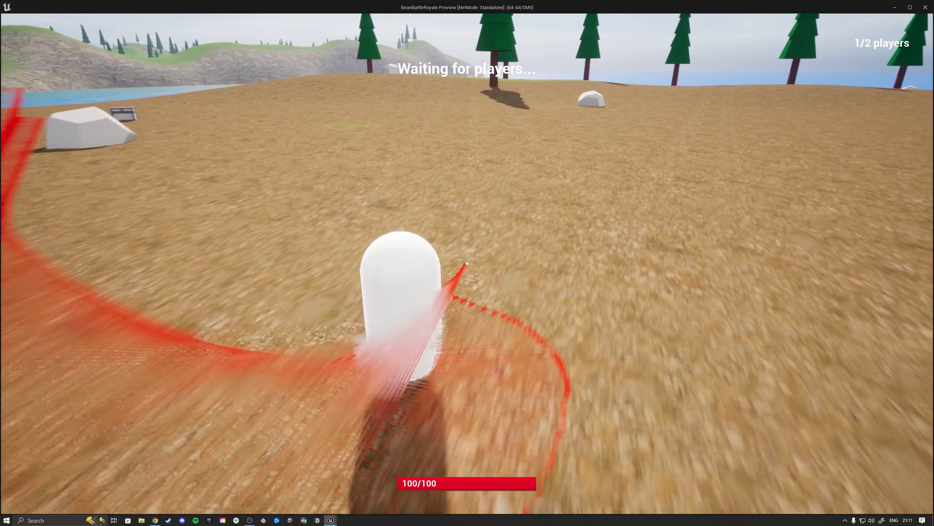
pyautogui.press('w')
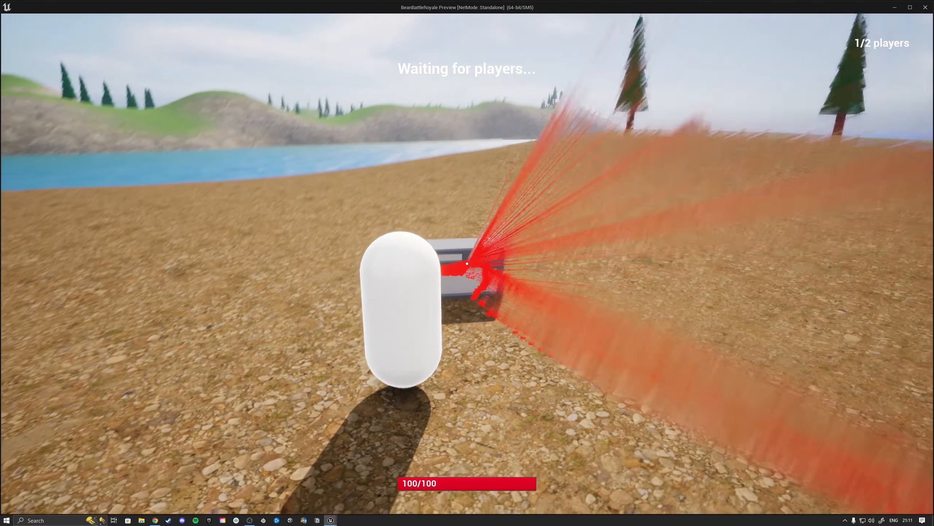
pyautogui.press('Escape')
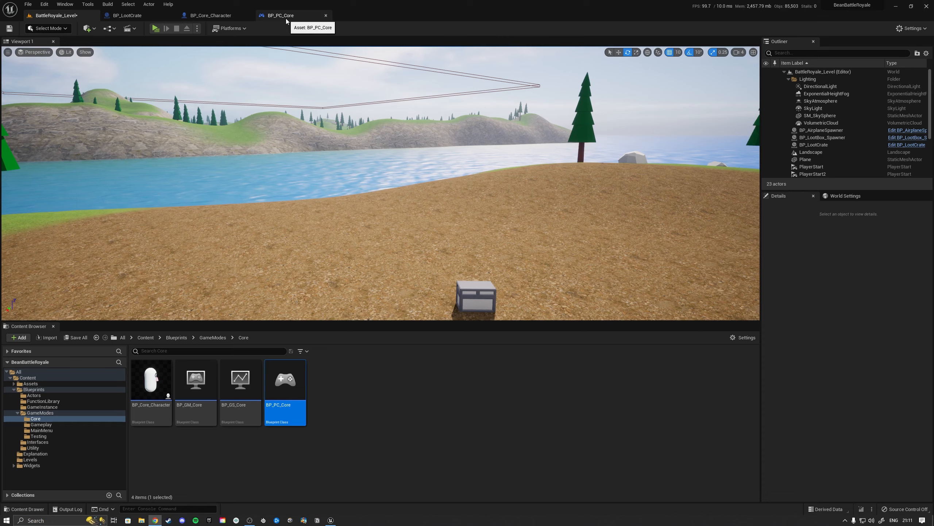
# Step: Set Draw Debug Type to None on the line trace node in BP_Core_Character's Interaction Trace function
pyautogui.click(217, 15)
pyautogui.click(442, 195)
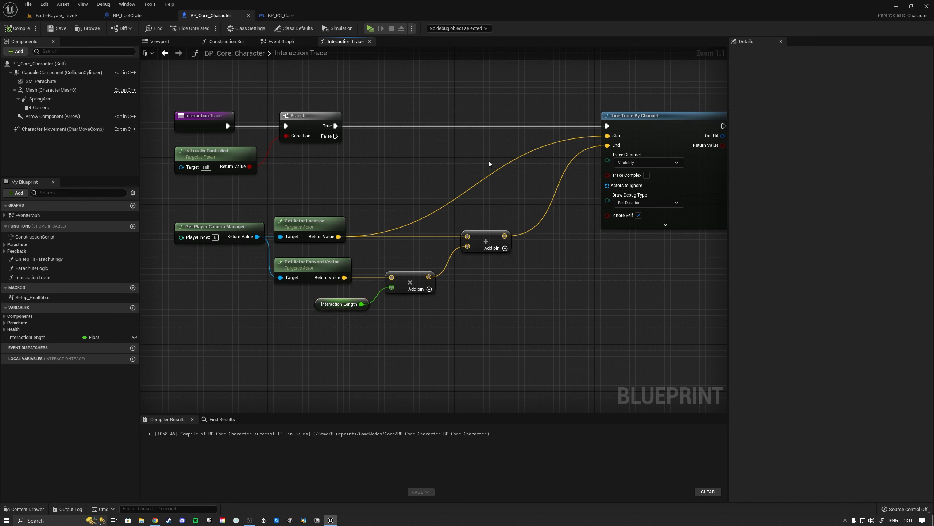
pyautogui.moveTo(484, 162); pyautogui.dragTo(200, 182, button='right')
pyautogui.click(352, 222)
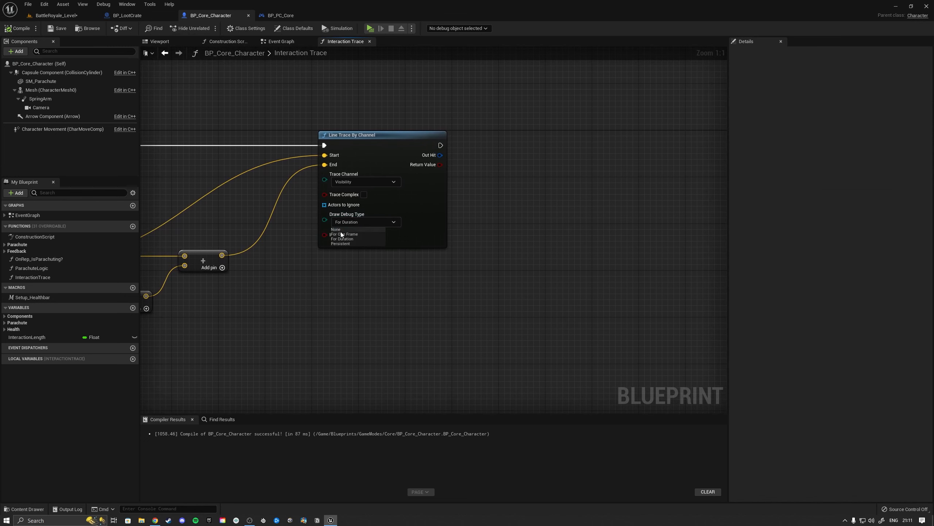
pyautogui.click(339, 229)
# Step: Add a Branch after the line trace, using the trace's Return Value as its condition
pyautogui.moveTo(520, 201); pyautogui.dragTo(427, 209, button='right')
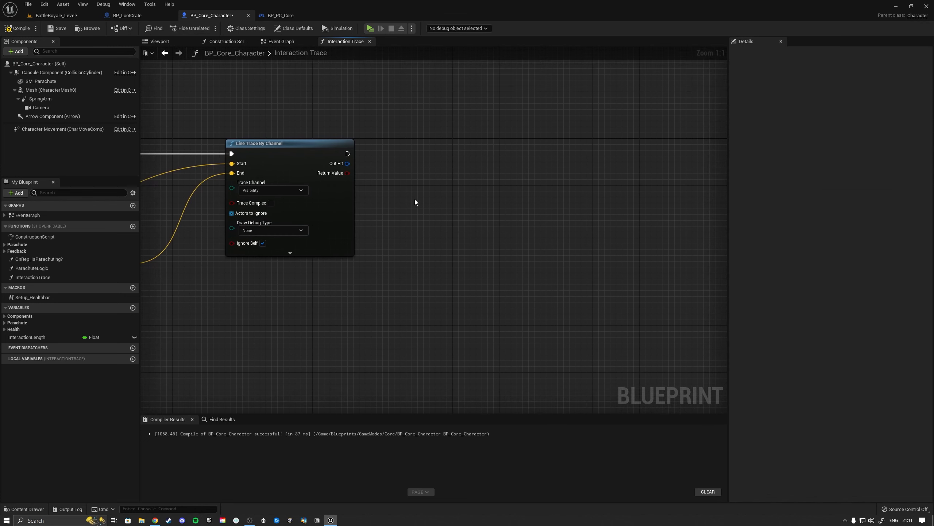
pyautogui.click(390, 138)
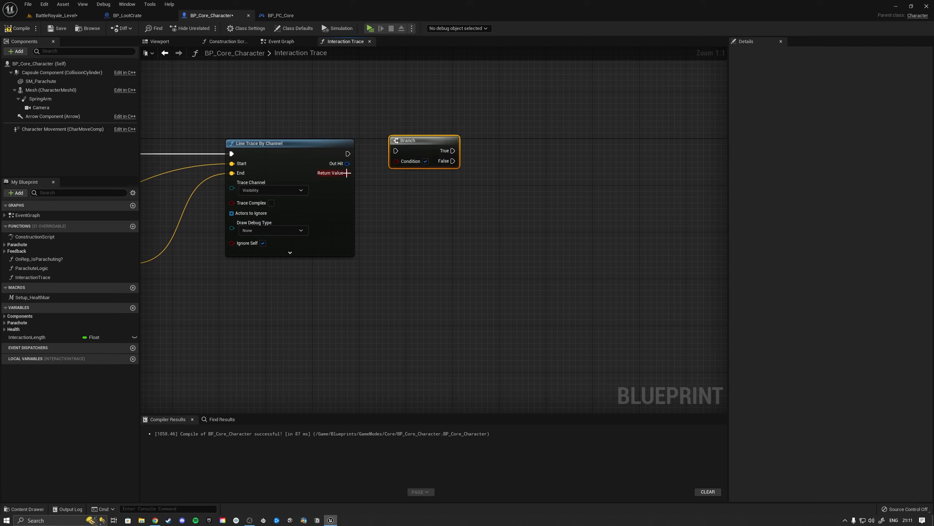
pyautogui.moveTo(347, 173)
pyautogui.mouseDown()
pyautogui.moveTo(399, 162)
pyautogui.moveTo(393, 152)
pyautogui.moveTo(409, 150)
pyautogui.mouseUp()
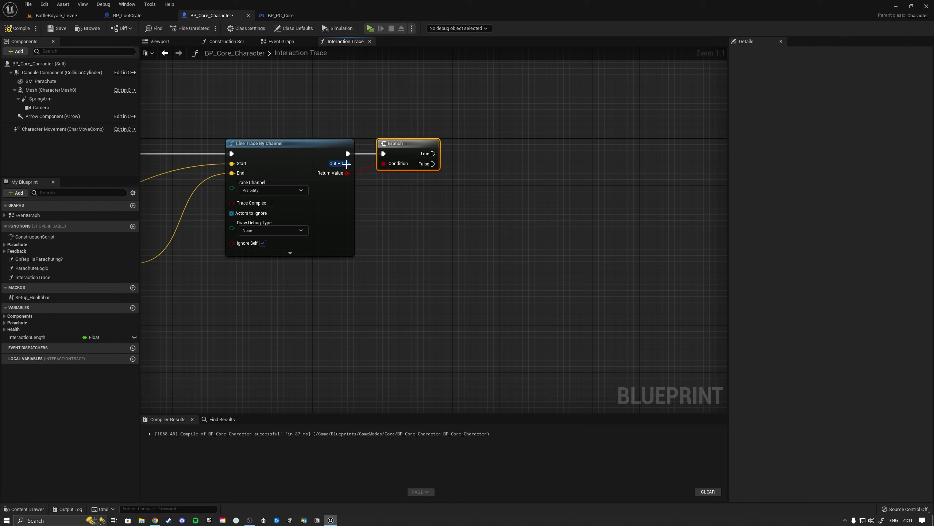
# Step: Break the line trace's Out Hit with a fully expanded Break Hit Result node and save the blueprint
pyautogui.moveTo(347, 163); pyautogui.dragTo(416, 208)
pyautogui.click(436, 338)
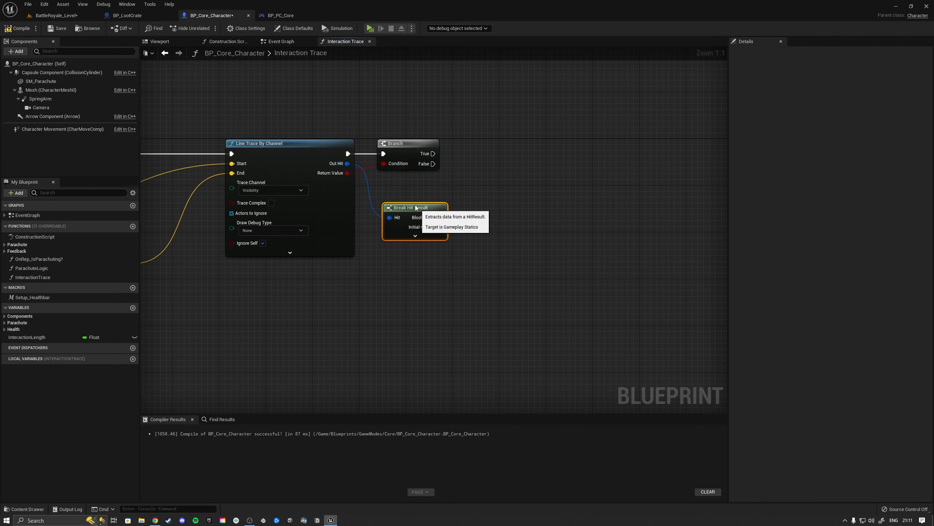
pyautogui.click(415, 235)
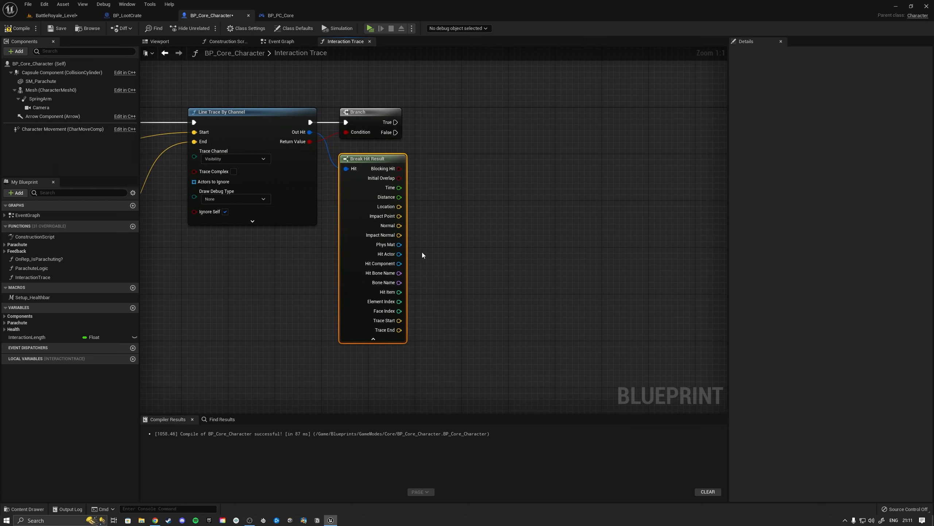
pyautogui.moveTo(399, 254); pyautogui.dragTo(513, 192)
pyautogui.click(464, 161)
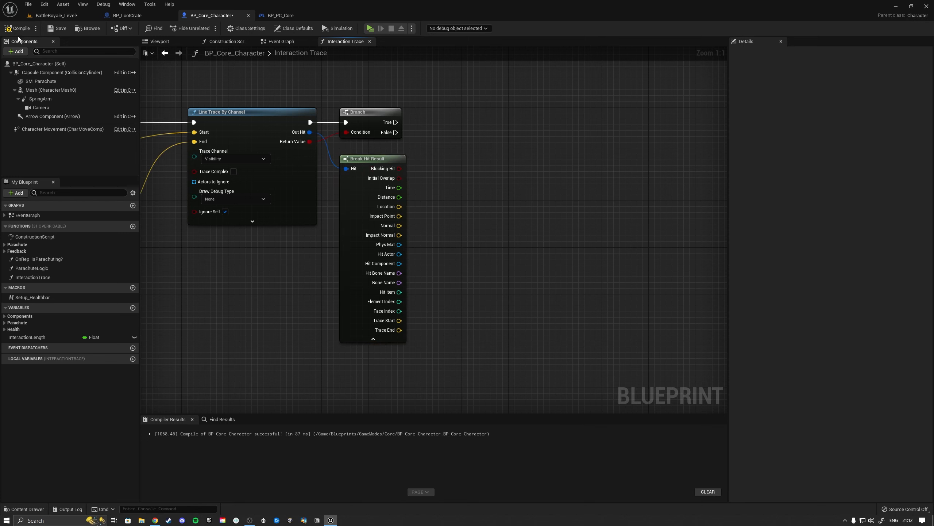
pyautogui.click(57, 28)
# Step: Create a Blueprint Interface named BPI_Interaction in the project's Interfaces folder
pyautogui.click(54, 19)
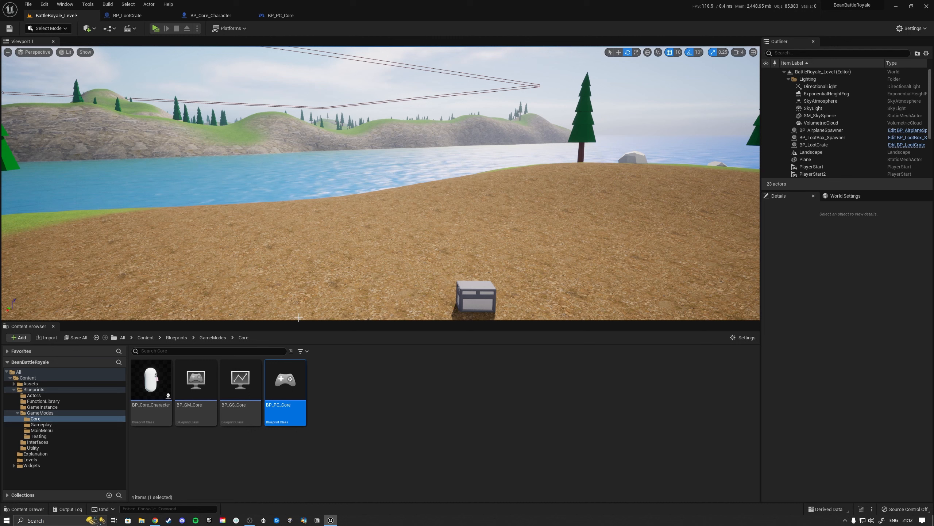
pyautogui.click(371, 401)
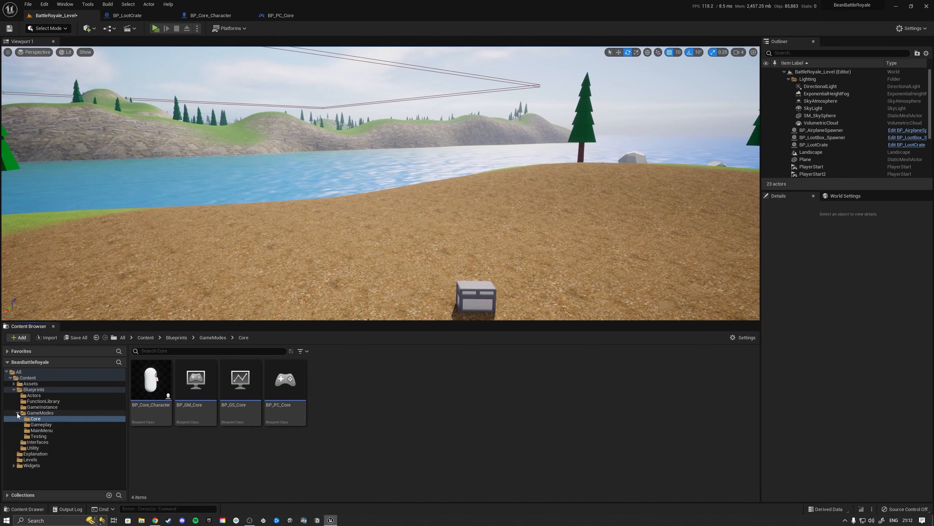
pyautogui.click(18, 413)
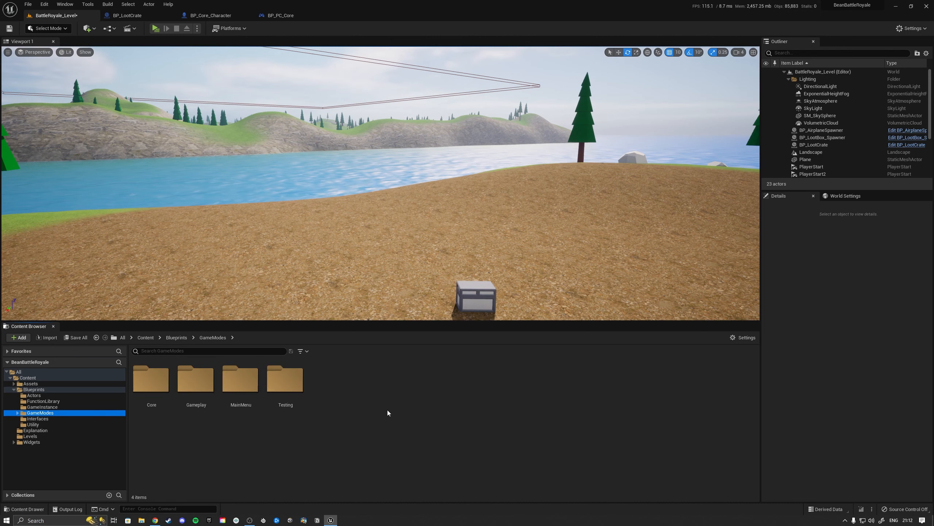
pyautogui.moveTo(408, 270)
pyautogui.mouseDown(button='right')
pyautogui.moveTo(379, 286)
pyautogui.moveTo(411, 272)
pyautogui.mouseUp(button='right')
pyautogui.press('d')
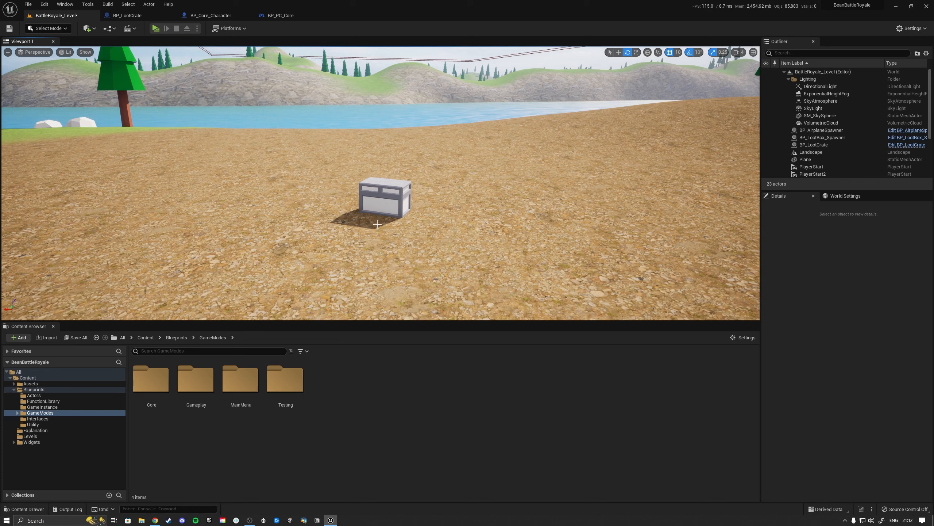
pyautogui.click(38, 418)
pyautogui.rightClick(214, 406)
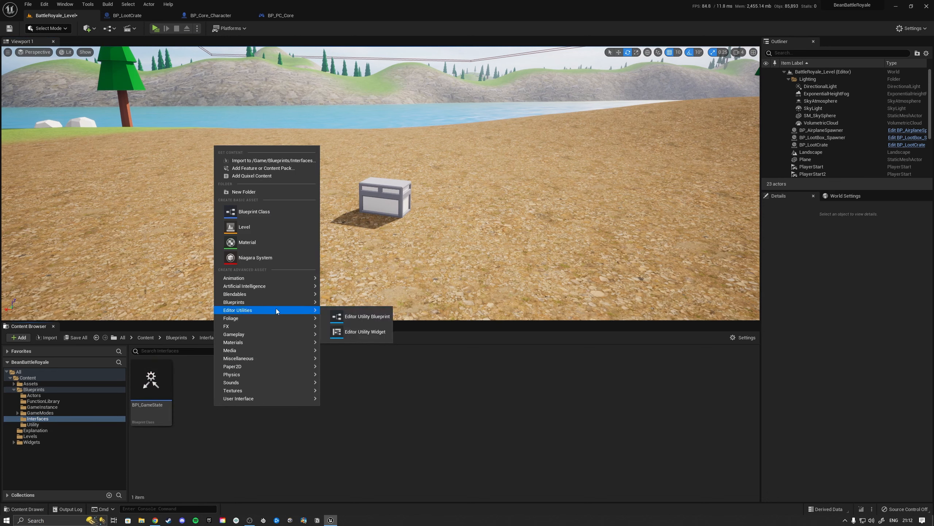
pyautogui.moveTo(272, 302)
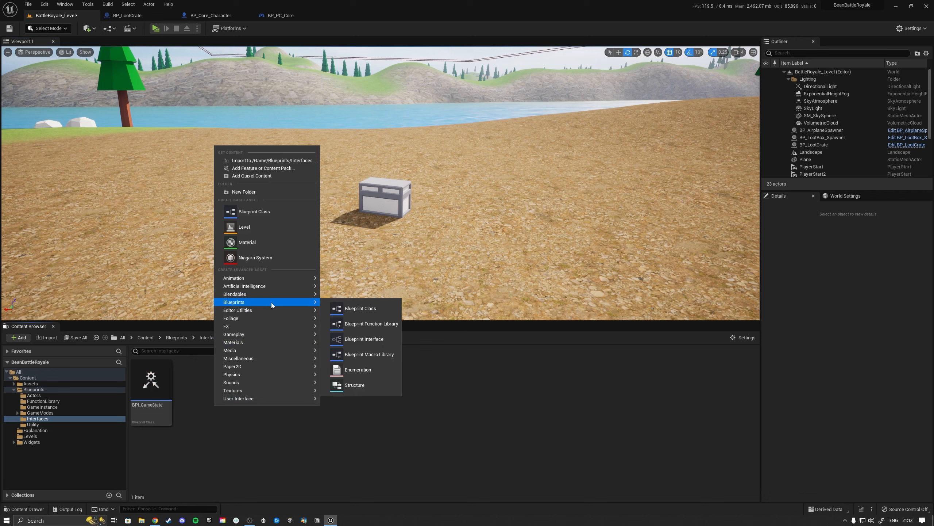
pyautogui.click(366, 340)
pyautogui.write('BPI_Intera')
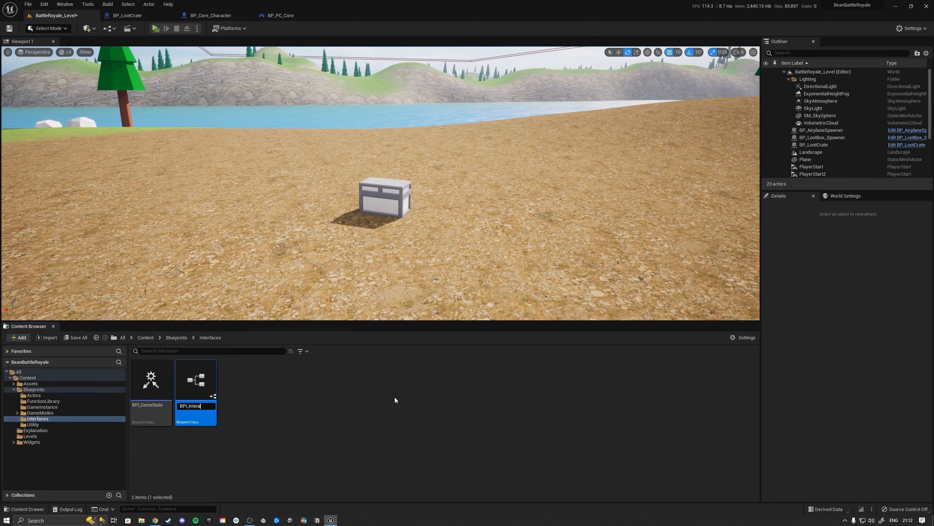
pyautogui.write('ction')
pyautogui.press('Return')
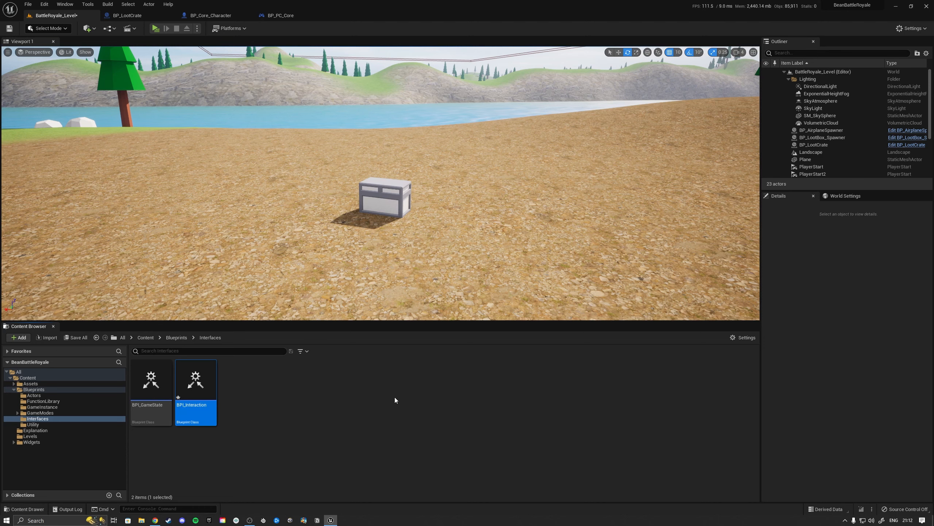
# Step: Open the BPI_Interaction interface and name its first function Interact
pyautogui.doubleClick(196, 385)
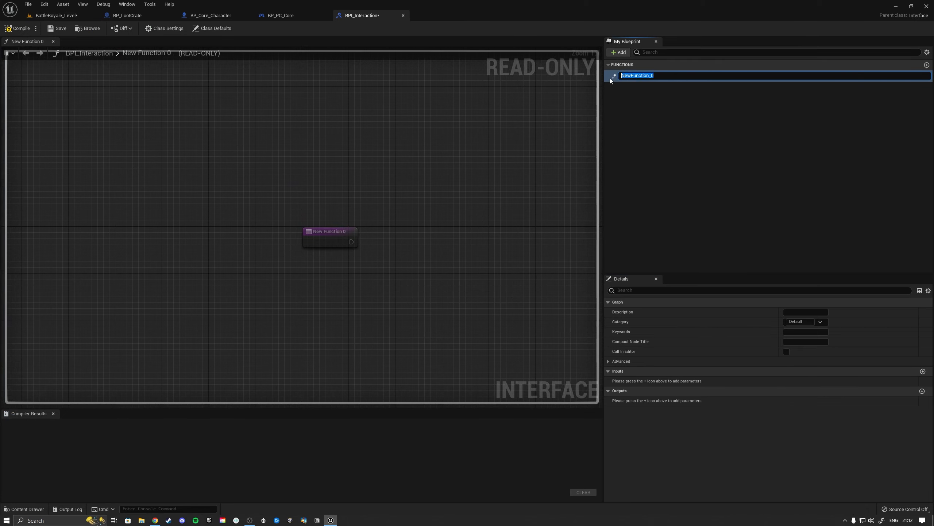
pyautogui.write('Interact')
pyautogui.press('Return')
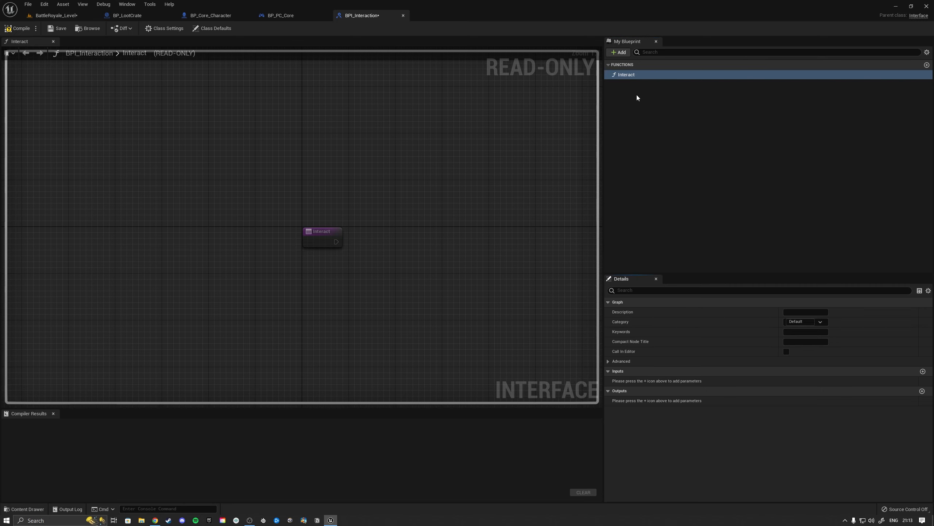
# Step: Add a second function named SetFocused to the interface
pyautogui.click(620, 51)
pyautogui.click(628, 65)
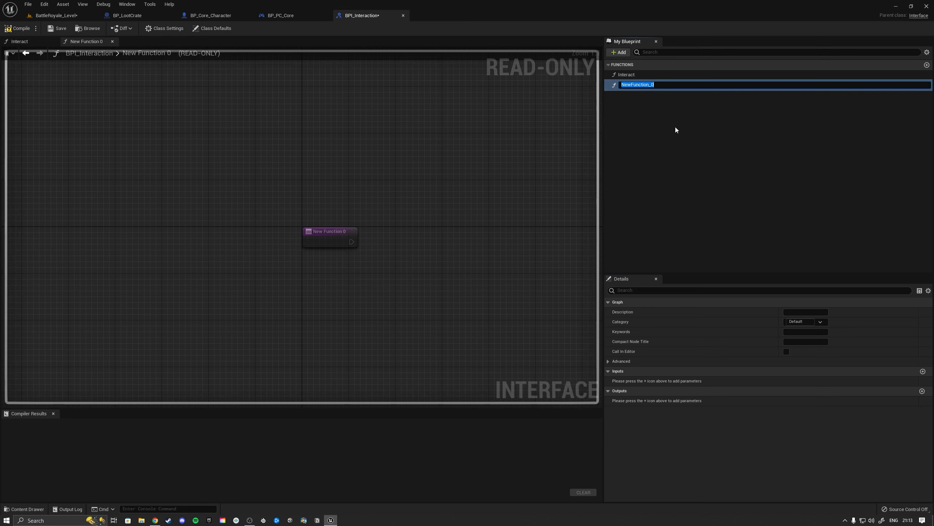
pyautogui.write('SetFocused')
pyautogui.press('Return')
# Step: Put the Interact function in a new category named Interaction
pyautogui.click(639, 75)
pyautogui.click(806, 321)
pyautogui.press('BackSpace')
pyautogui.write('Interaction')
pyautogui.press('Return')
# Step: Assign the SetFocused function to the Interaction category and compile the interface
pyautogui.click(632, 91)
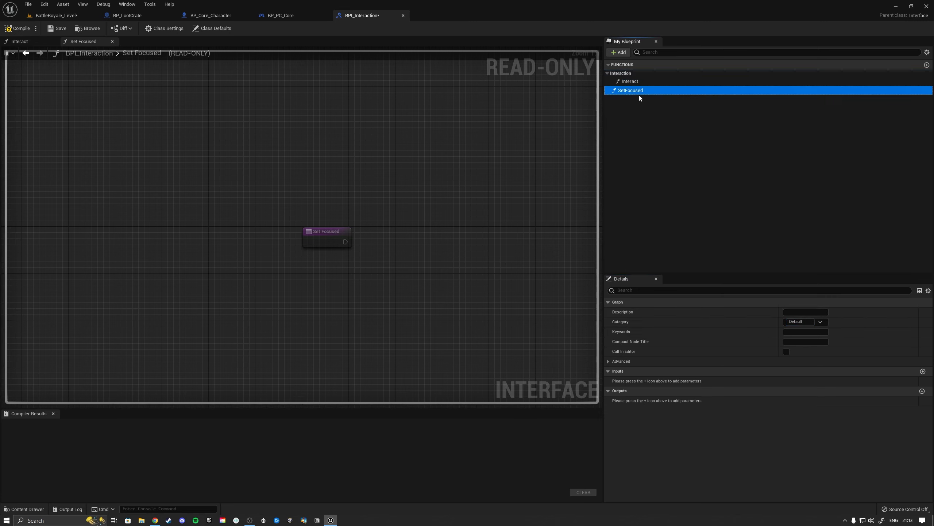
pyautogui.click(822, 321)
pyautogui.click(795, 334)
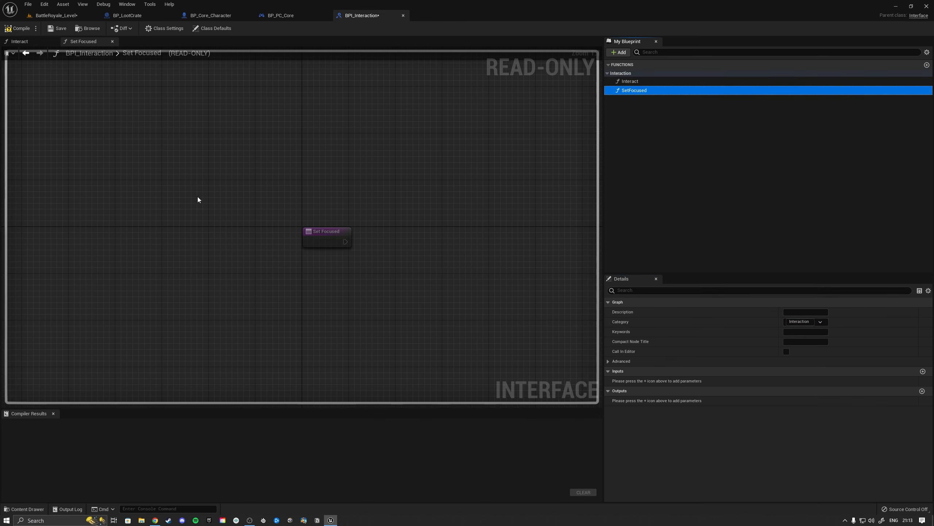
pyautogui.click(17, 28)
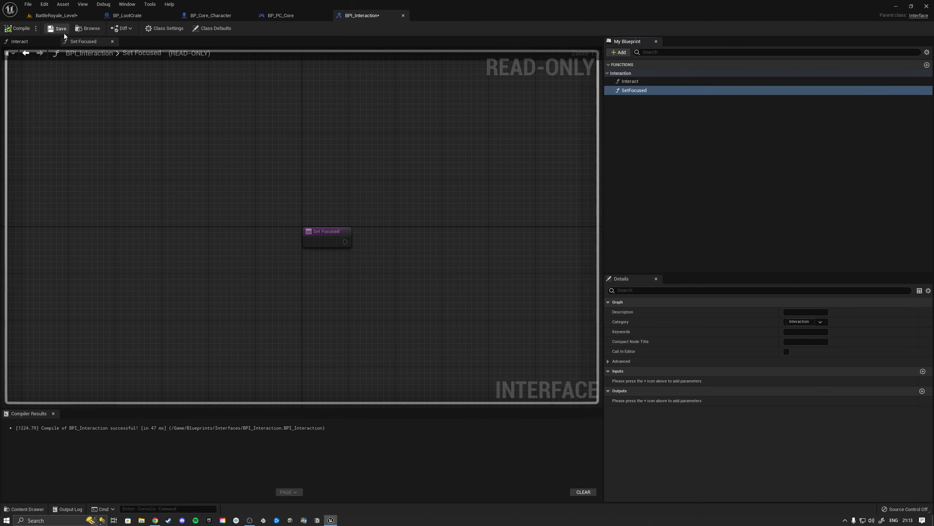
# Step: Save and close the BPI_Interaction interface and open the BP_LootCrate blueprint
pyautogui.click(58, 28)
pyautogui.click(403, 15)
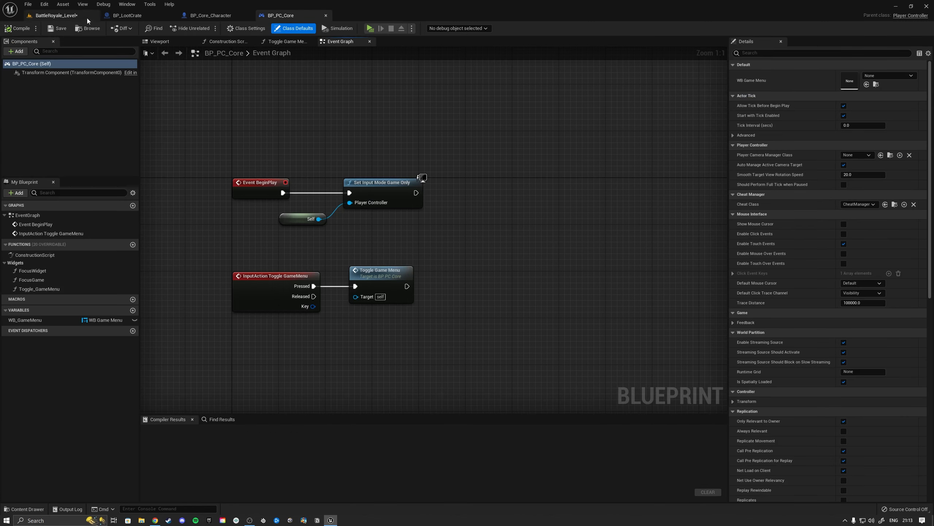
pyautogui.click(129, 16)
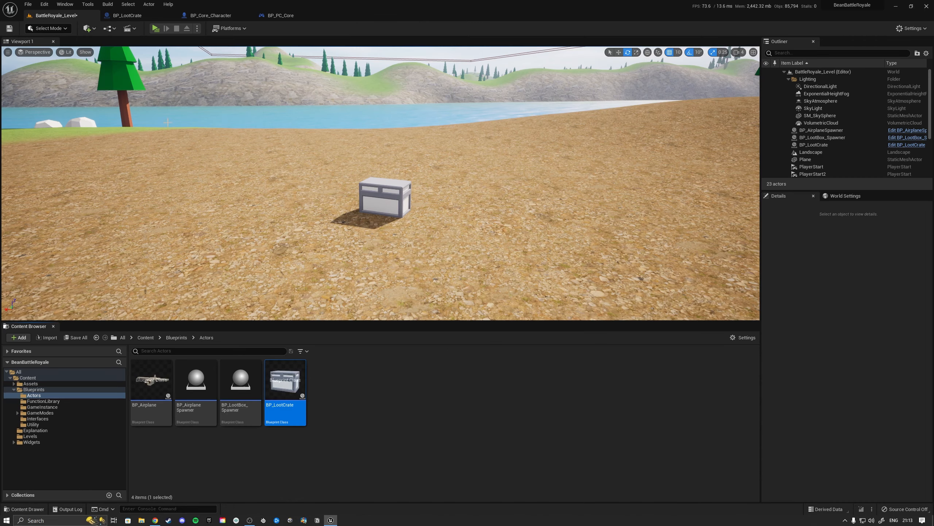
pyautogui.click(70, 15)
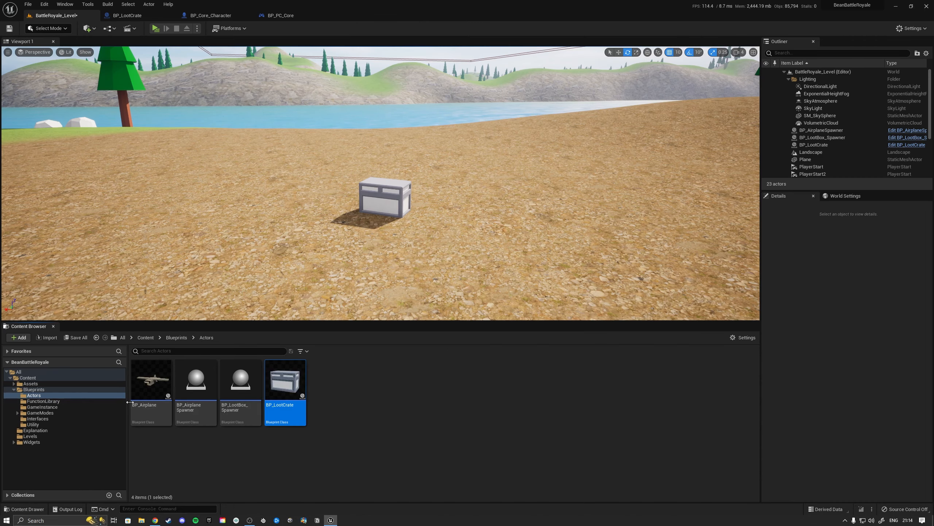
pyautogui.doubleClick(296, 403)
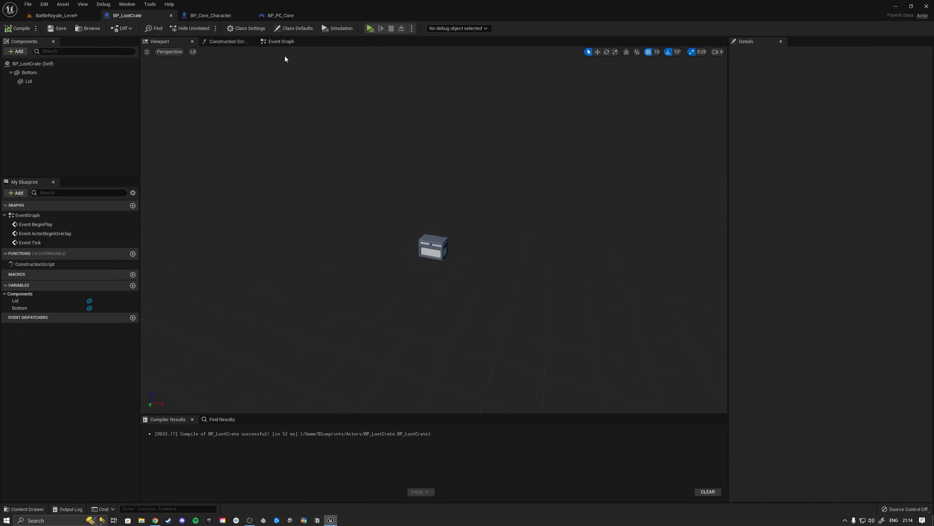
# Step: Implement the BPI_Interaction interface in the class settings of BP_LootCrate
pyautogui.click(245, 28)
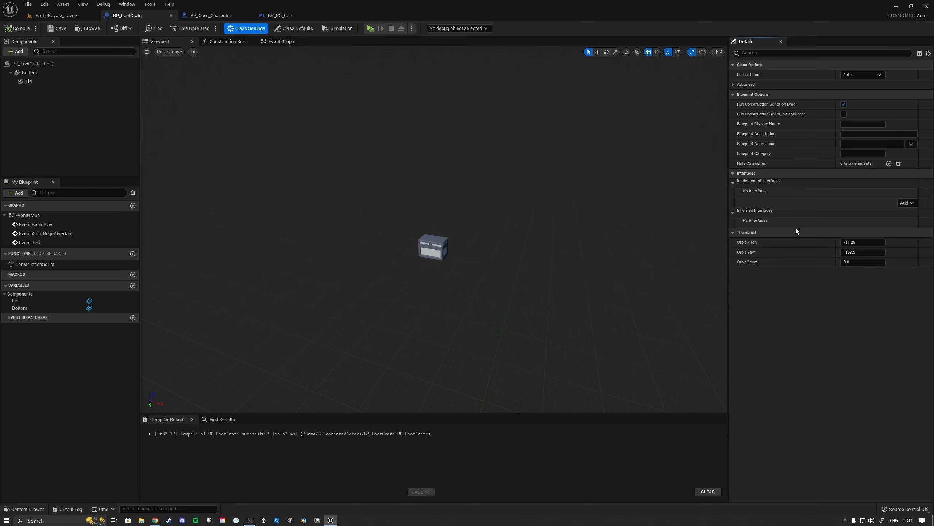
pyautogui.click(906, 204)
pyautogui.write('bp')
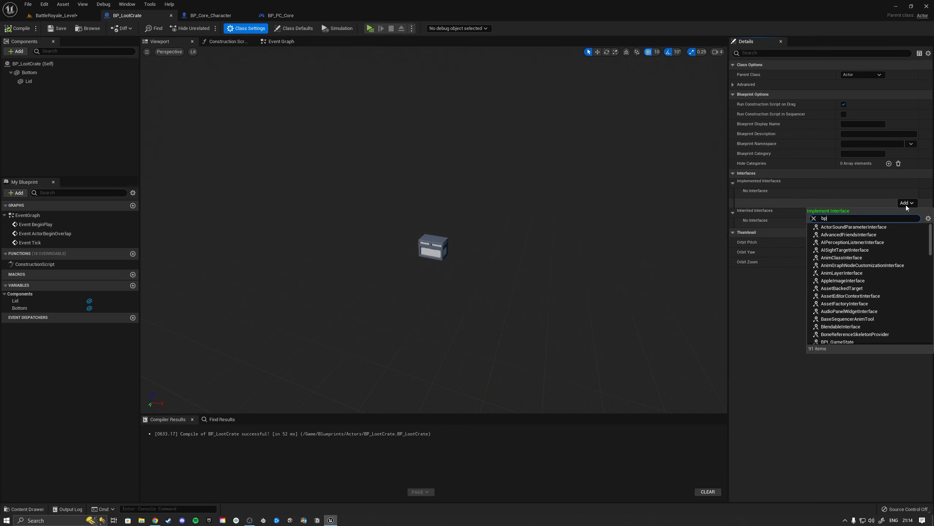
pyautogui.write('i int')
pyautogui.click(853, 226)
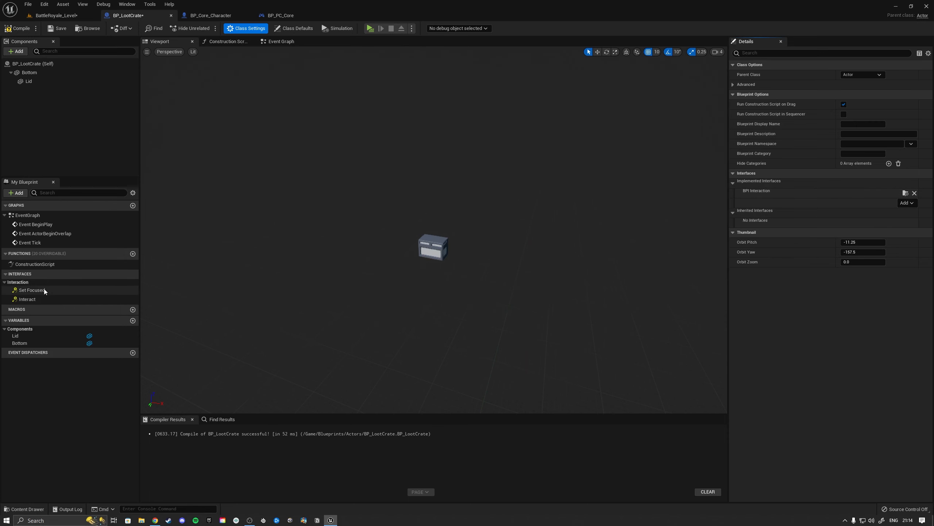
# Step: Delete the default BeginPlay, ActorBeginOverlap and Tick event nodes from the loot crate's event graph
pyautogui.click(279, 44)
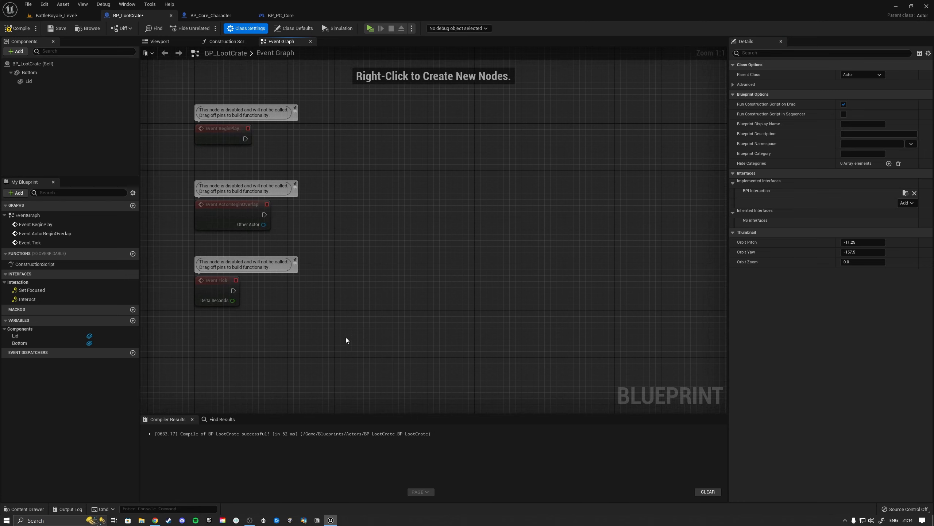
pyautogui.moveTo(350, 344); pyautogui.dragTo(225, 151)
pyautogui.press('Delete')
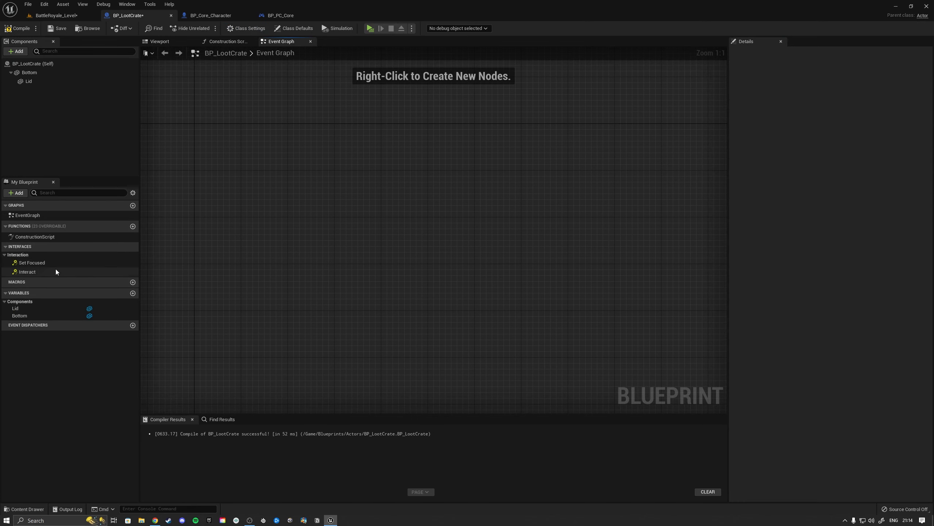
# Step: Add the Interact and Set Focused interface events to the event graph, and compile and save the blueprint
pyautogui.doubleClick(34, 272)
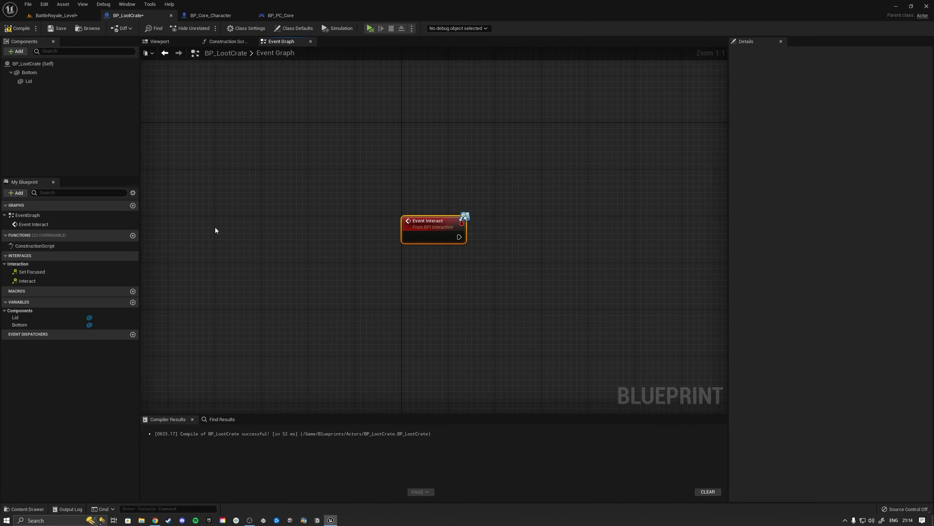
pyautogui.doubleClick(32, 272)
pyautogui.moveTo(348, 124); pyautogui.dragTo(240, 165, button='right')
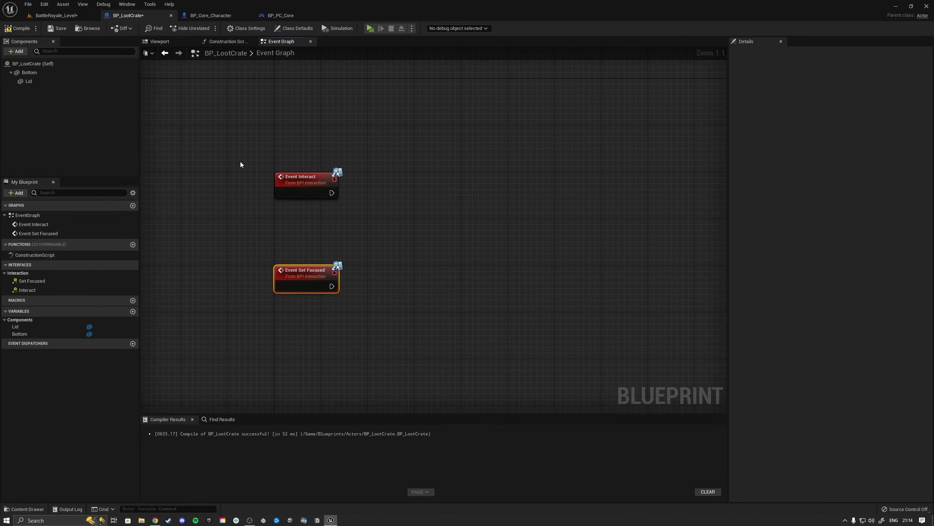
pyautogui.click(240, 164)
pyautogui.click(16, 29)
pyautogui.click(57, 29)
pyautogui.moveTo(346, 174); pyautogui.dragTo(301, 137, button='right')
pyautogui.moveTo(304, 126); pyautogui.dragTo(580, 213)
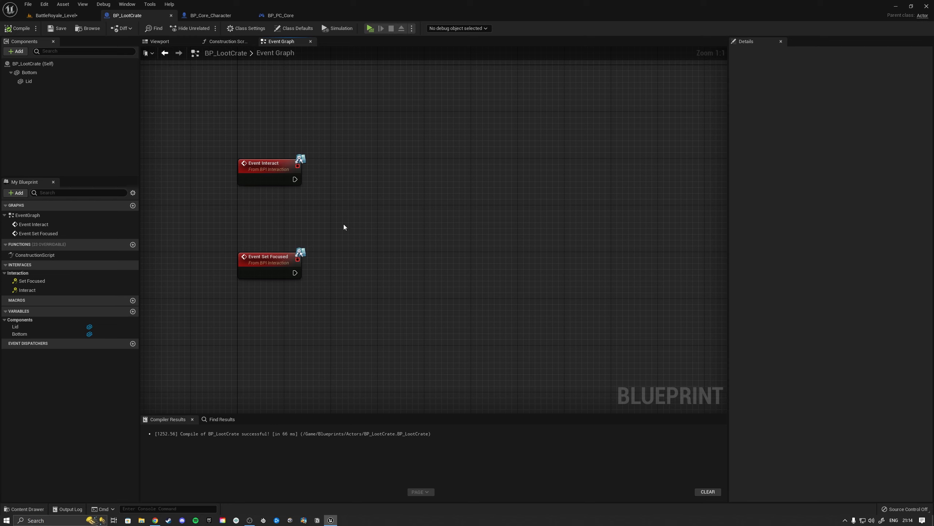
pyautogui.click(267, 261)
pyautogui.moveTo(330, 233); pyautogui.dragTo(478, 307)
# Step: Create a new User Widget blueprint in the level editor's Widgets/GameWidgets content folder
pyautogui.click(72, 17)
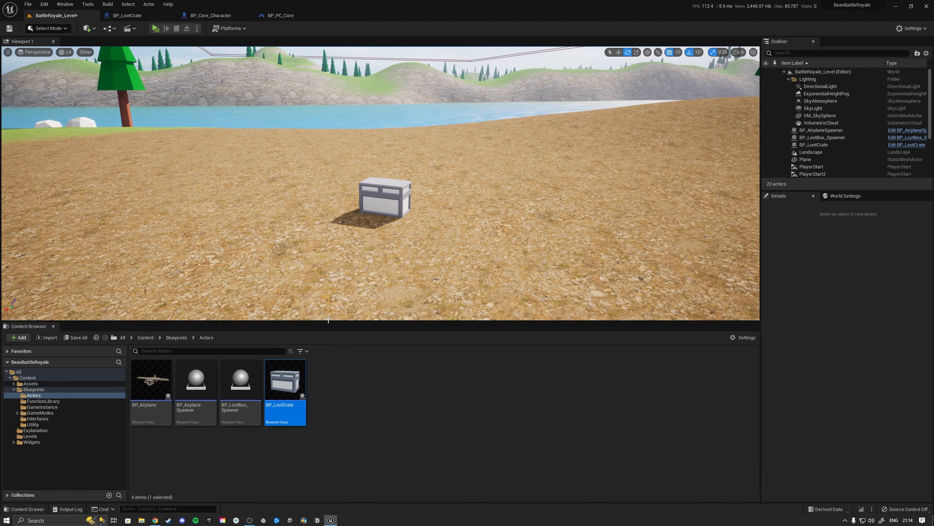
pyautogui.click(32, 442)
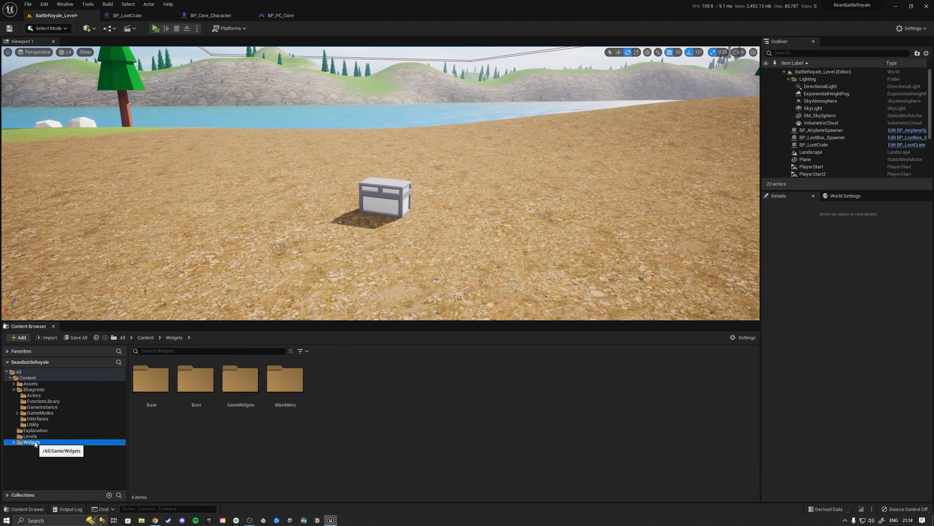
pyautogui.doubleClick(224, 408)
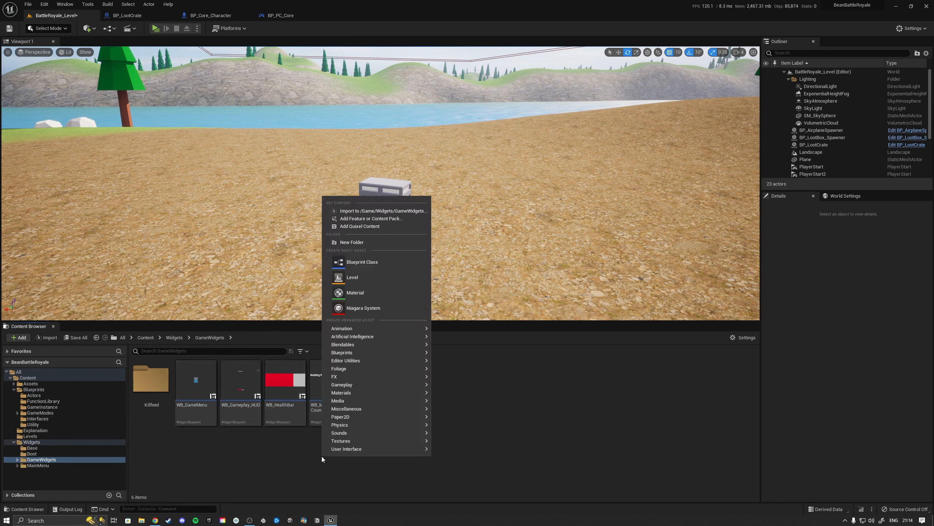
pyautogui.moveTo(369, 449)
pyautogui.click(470, 502)
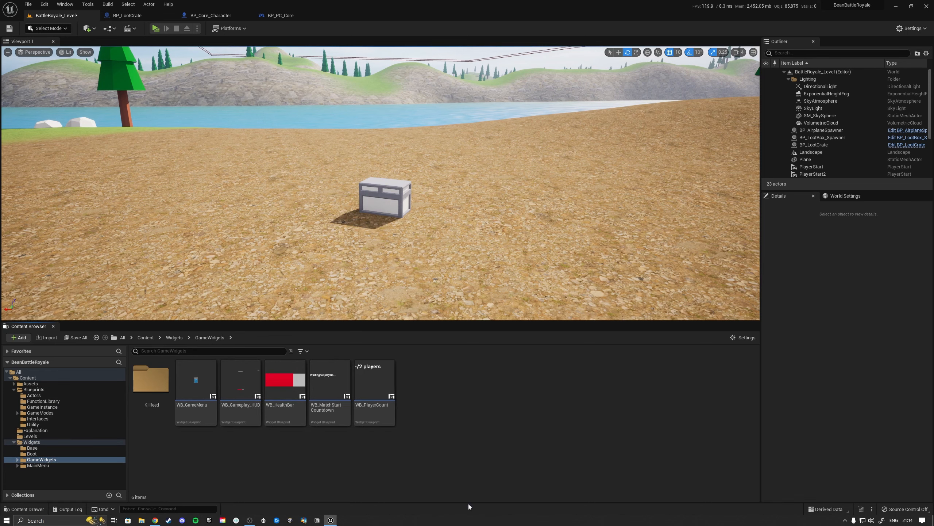
pyautogui.click(395, 200)
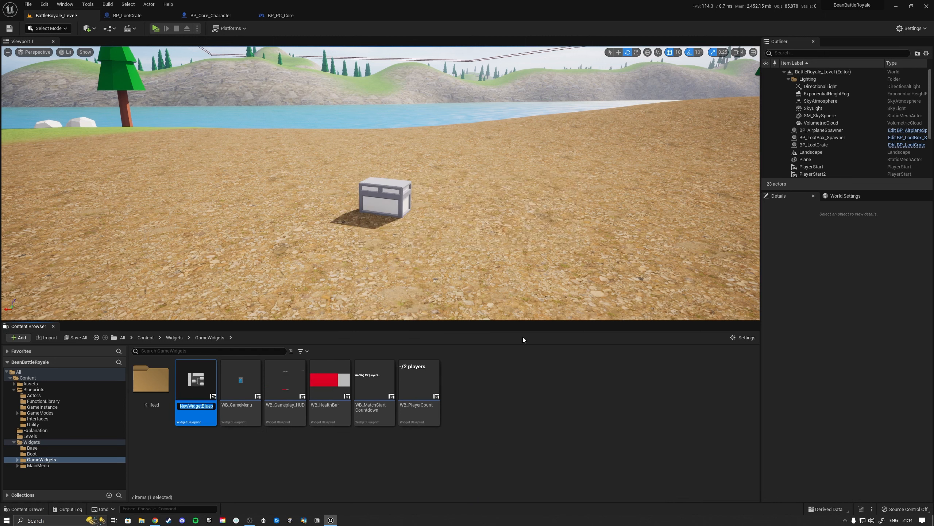
# Step: Name the new widget blueprint WB_InteractionFeedback and open it
pyautogui.write('WB_')
pyautogui.press('BackSpace')
pyautogui.press('BackSpace')
pyautogui.press('BackSpace')
pyautogui.write('WB_eractionFeedback')
pyautogui.press('Return')
pyautogui.doubleClick(196, 380)
pyautogui.write('Int')
# Step: Add a Border as the widget's root element and set the designer preview size to Desired on Screen
pyautogui.moveTo(29, 70); pyautogui.dragTo(55, 295)
pyautogui.click(693, 48)
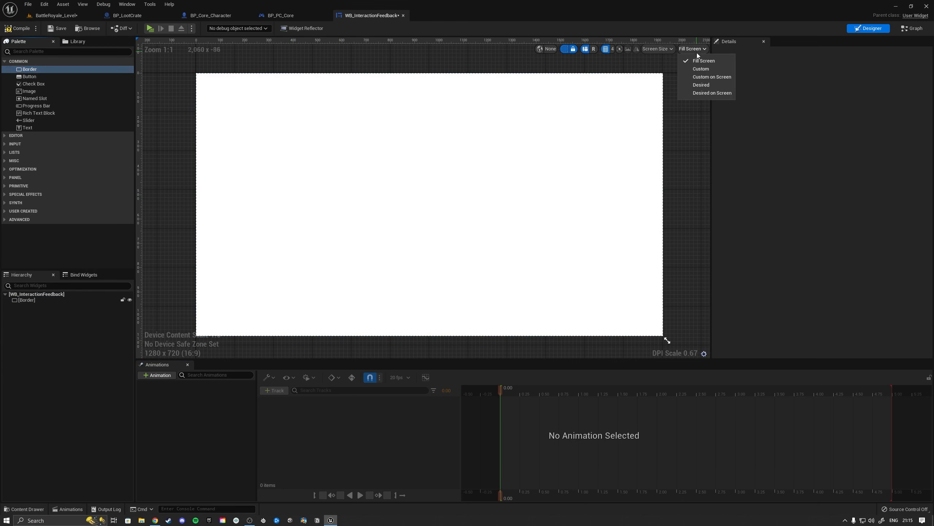
pyautogui.click(701, 94)
# Step: Nest a Vertical Box in the border and place a Text widget inside it
pyautogui.scroll(11, 357, 148)
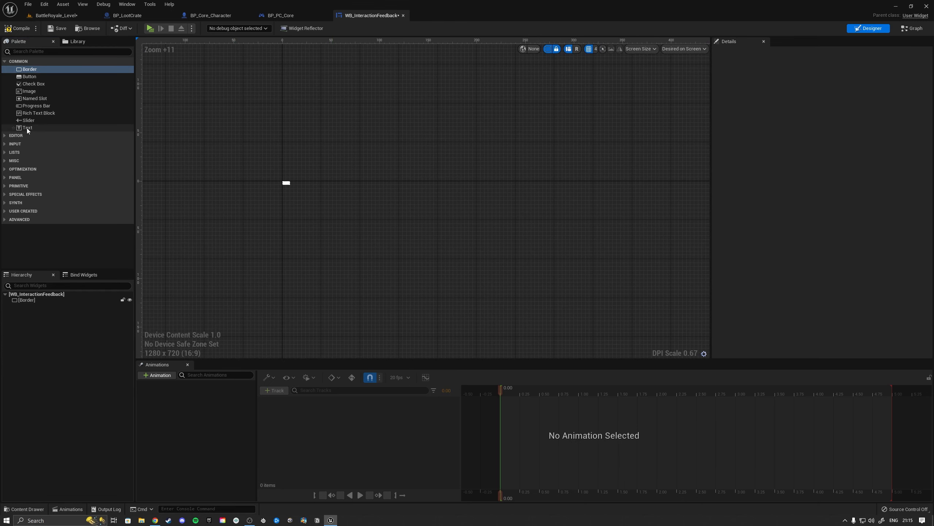
pyautogui.moveTo(26, 128); pyautogui.dragTo(81, 323)
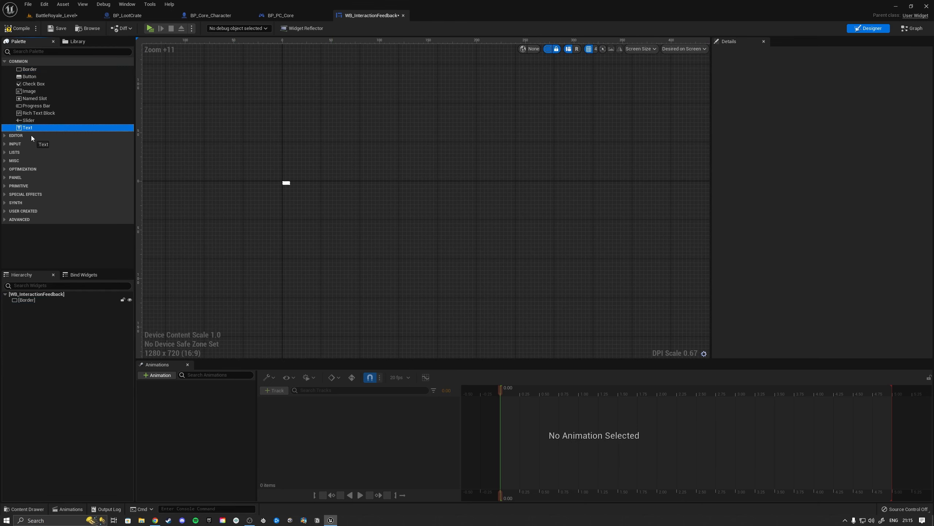
pyautogui.moveTo(30, 135); pyautogui.dragTo(42, 301)
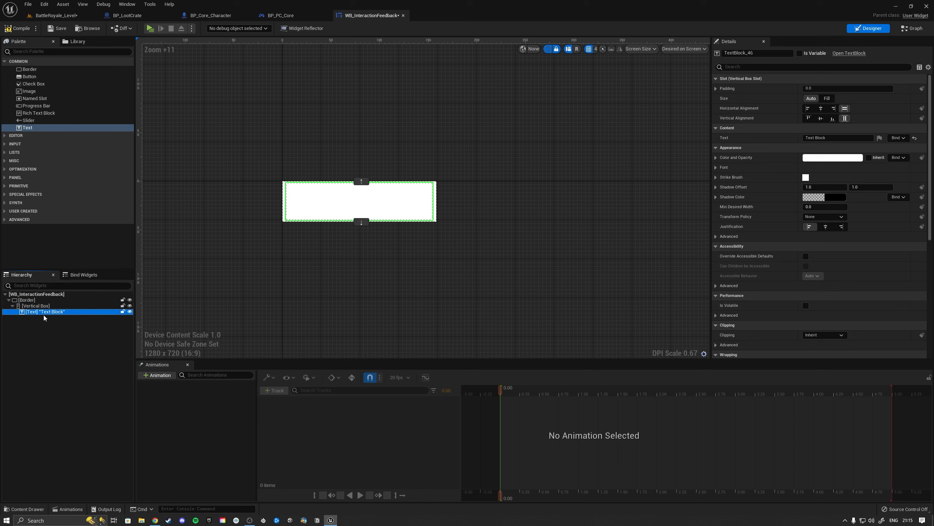
# Step: Set the border's brush color to black with an alpha of 0.6
pyautogui.click(28, 300)
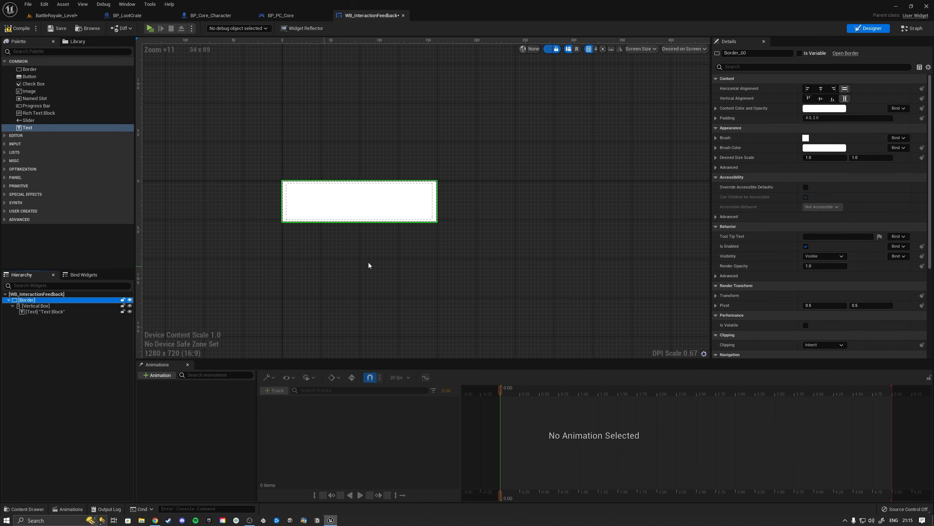
pyautogui.click(824, 148)
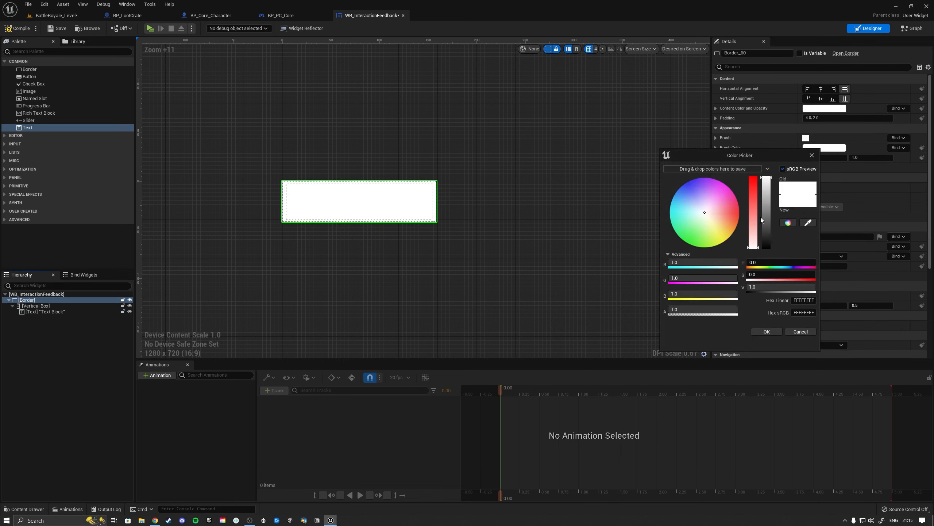
pyautogui.moveTo(762, 218); pyautogui.dragTo(765, 252)
pyautogui.click(684, 309)
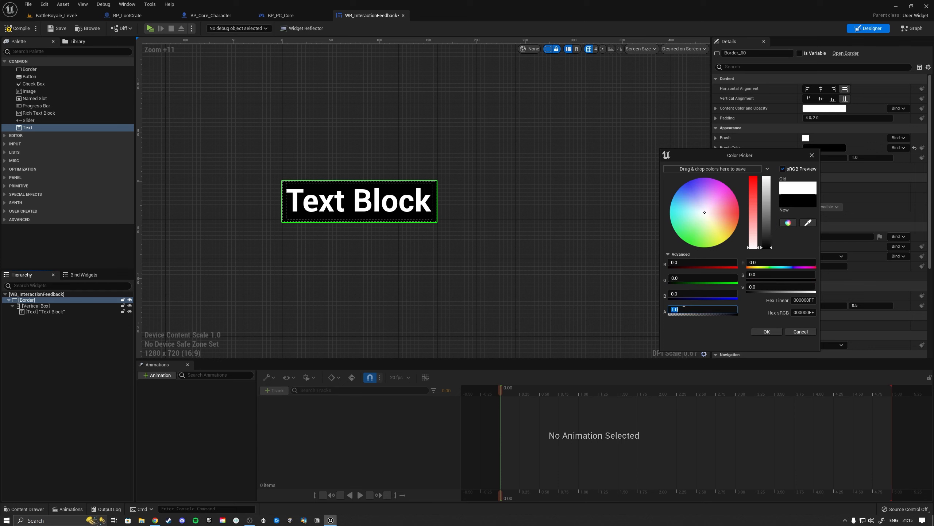
pyautogui.write('0.6')
pyautogui.press('Return')
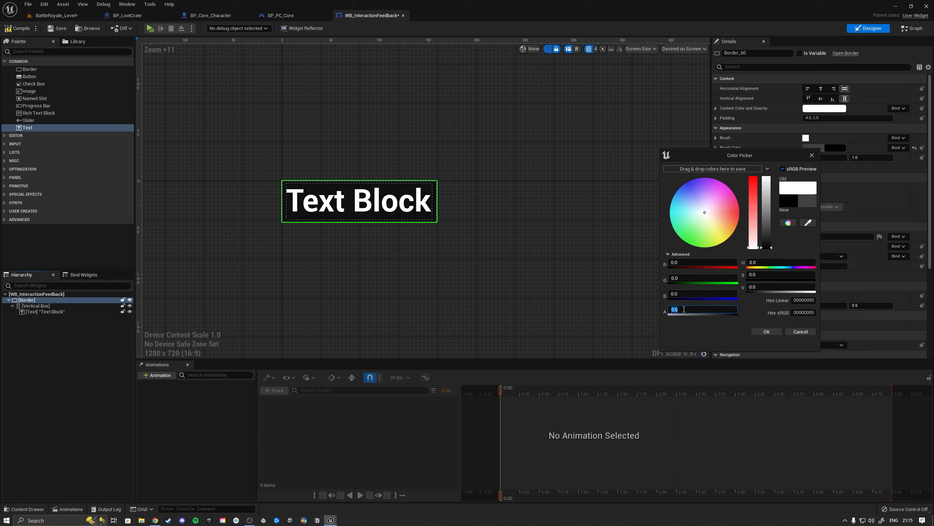
pyautogui.click(767, 331)
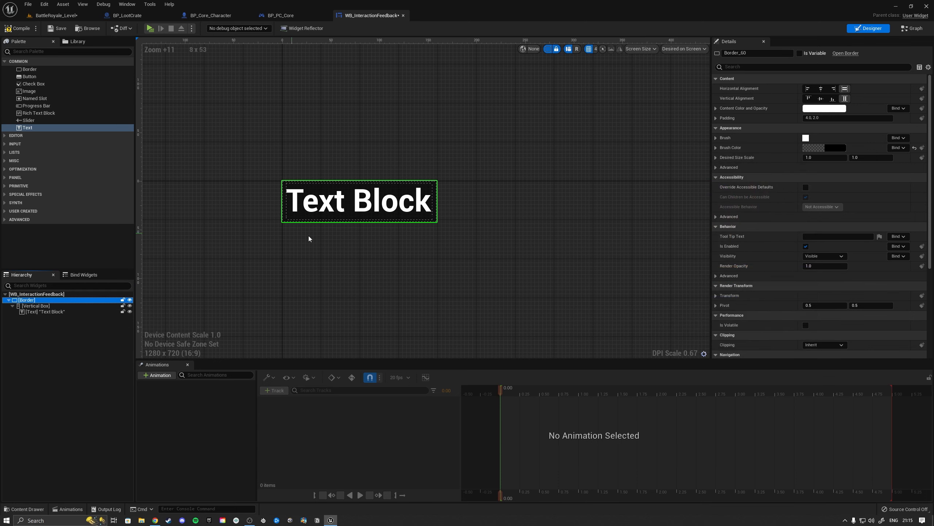
# Step: Set the text block's font size to 16
pyautogui.click(40, 312)
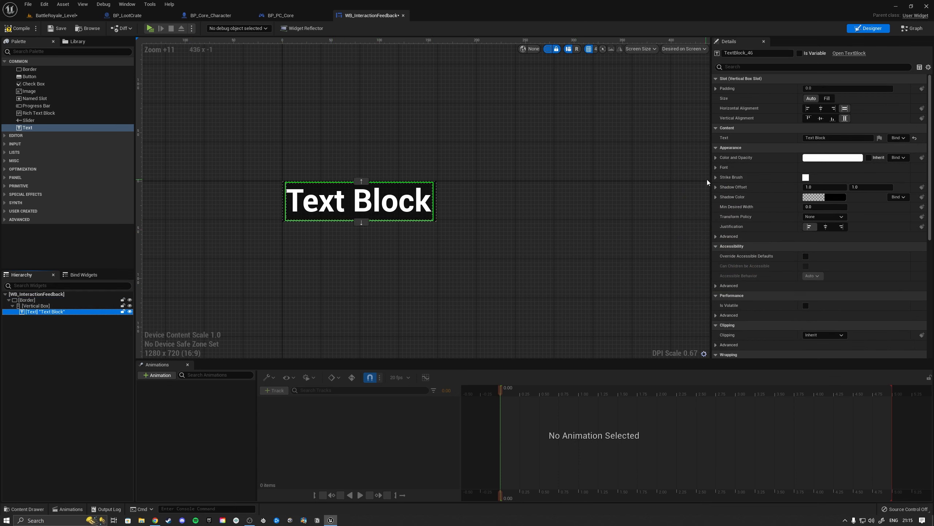
pyautogui.click(724, 168)
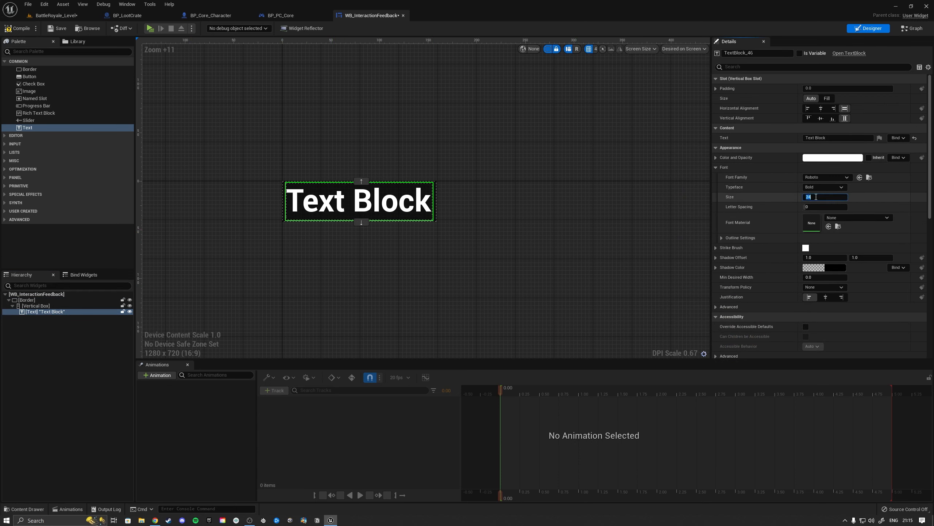
pyautogui.click(815, 196)
pyautogui.write('16')
pyautogui.press('Return')
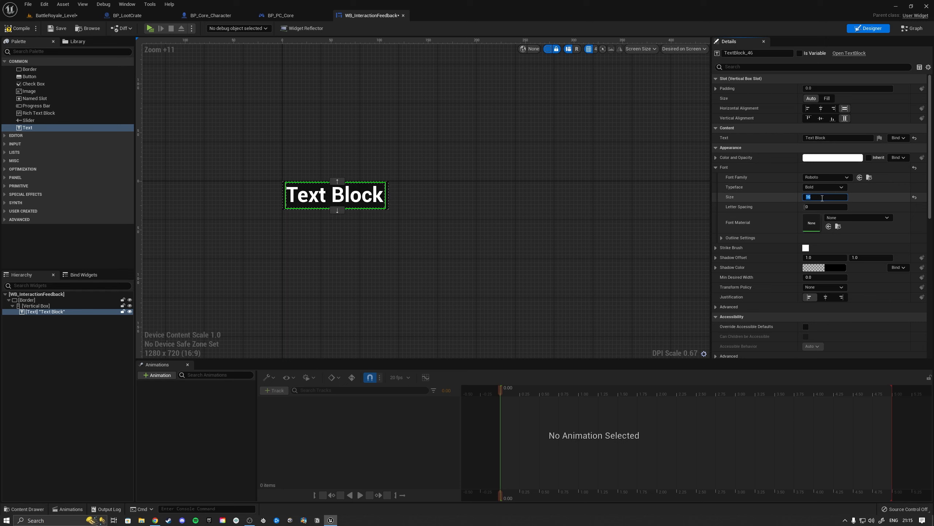
# Step: Set the vertical box's padding to 12 on all sides and compile the widget
pyautogui.click(30, 306)
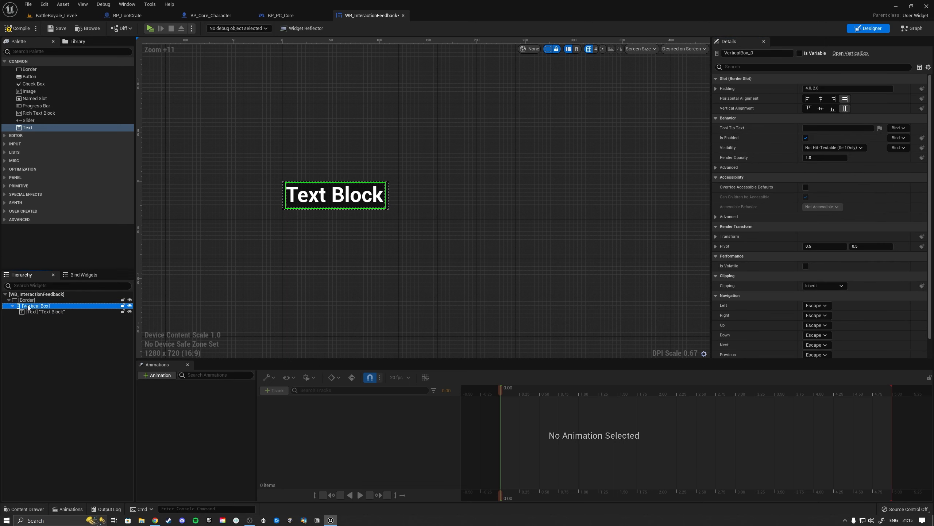
pyautogui.click(831, 88)
pyautogui.press('Return')
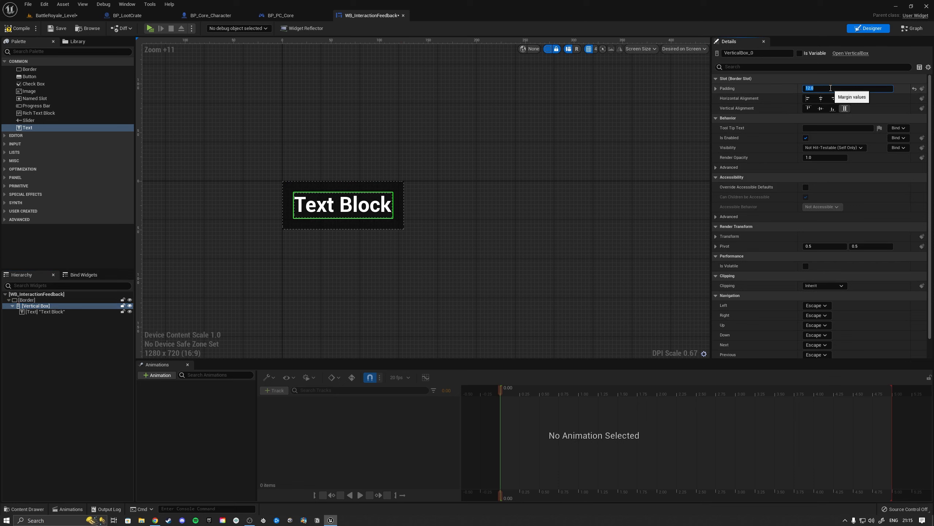
pyautogui.click(17, 28)
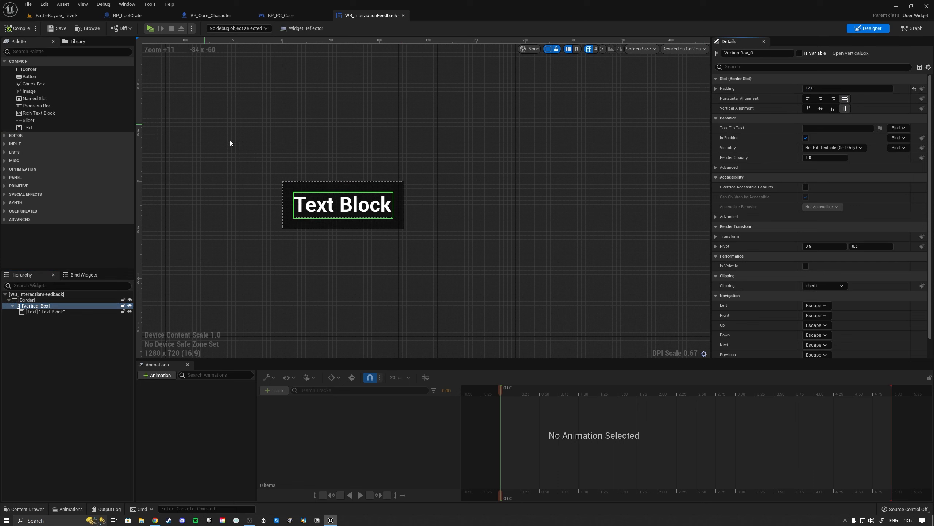
# Step: Duplicate the text block in the vertical box and set the upper copy's text to "E to interact"
pyautogui.rightClick(43, 313)
pyautogui.click(62, 350)
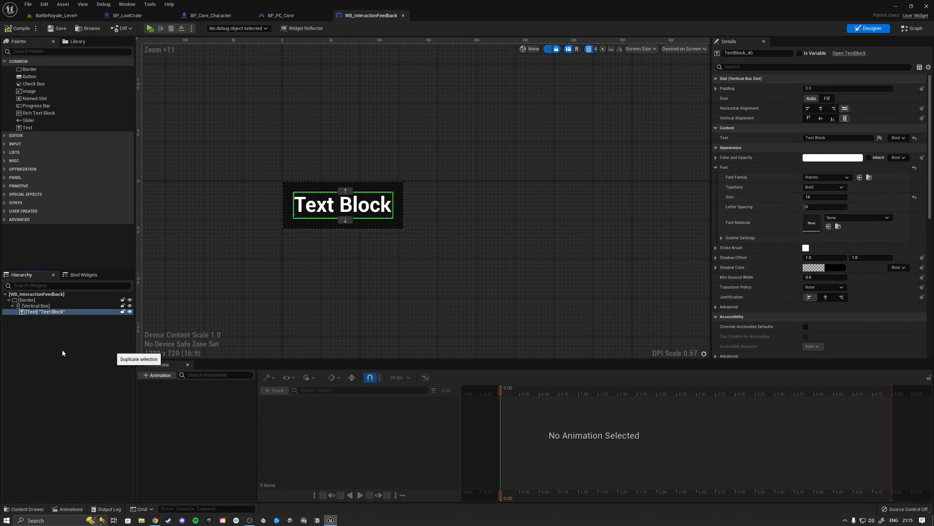
pyautogui.click(836, 138)
pyautogui.click(372, 206)
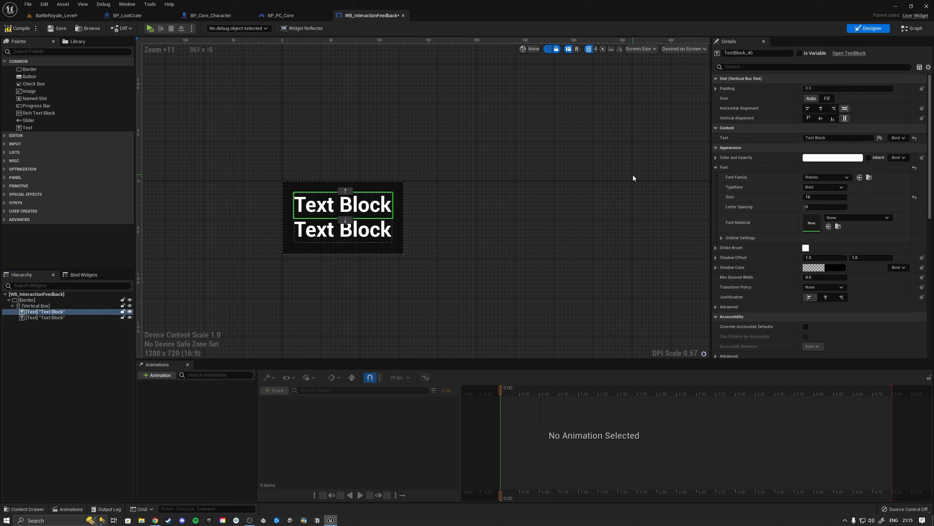
pyautogui.click(817, 138)
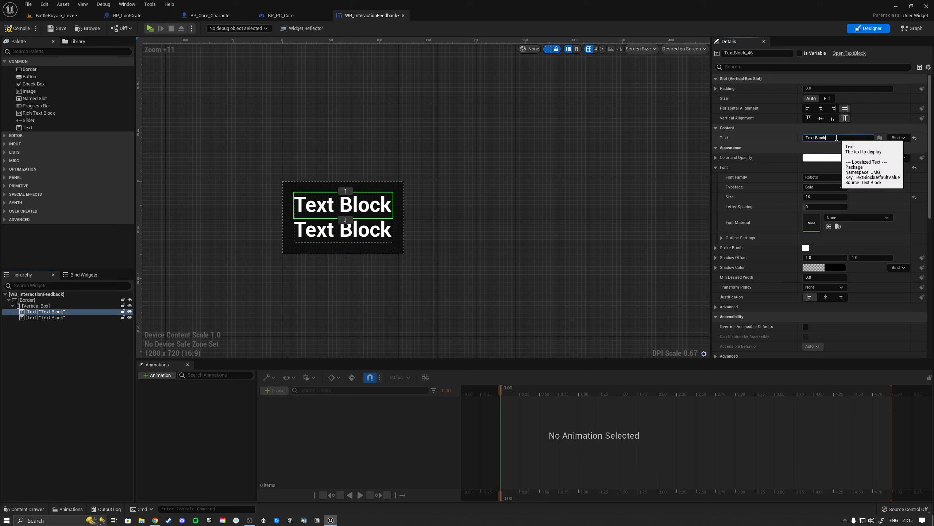
pyautogui.write('E ')
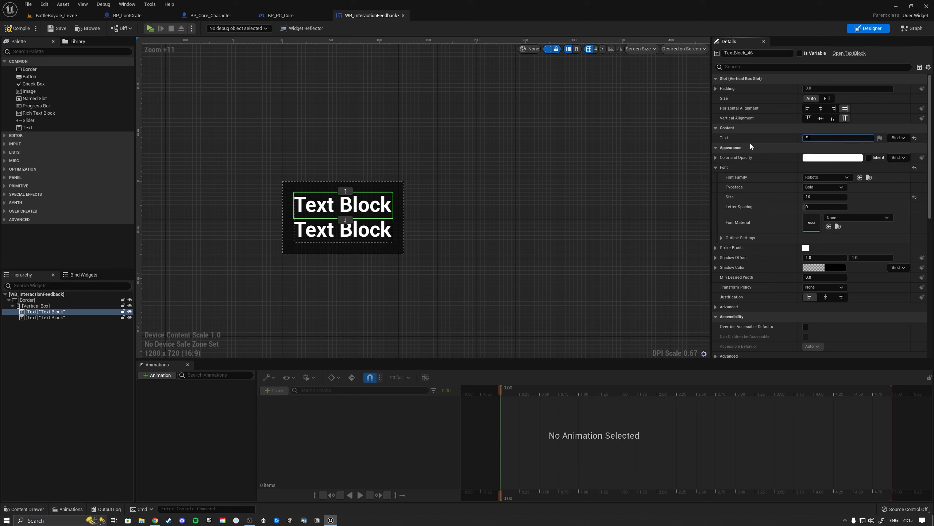
pyautogui.write('to interact')
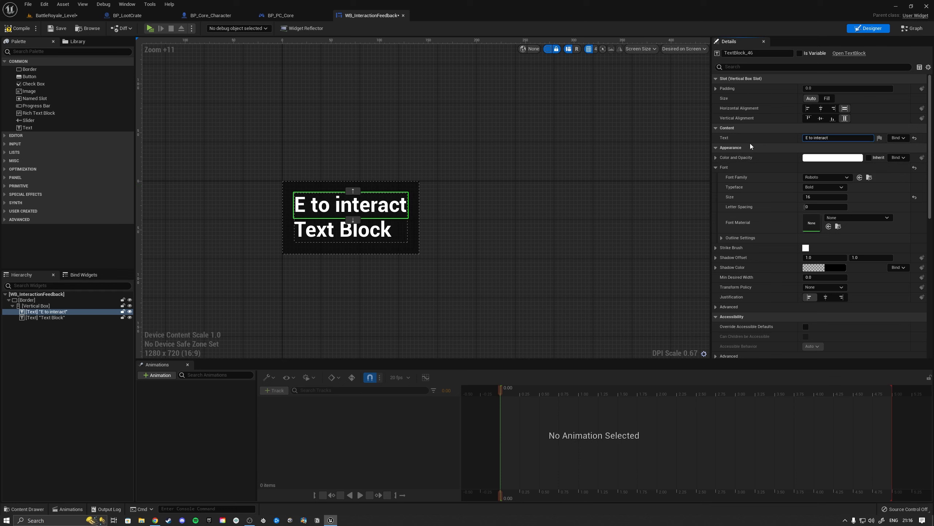
# Step: Set the "E to interact" text's font size to 12 and its typeface to Light
pyautogui.click(821, 196)
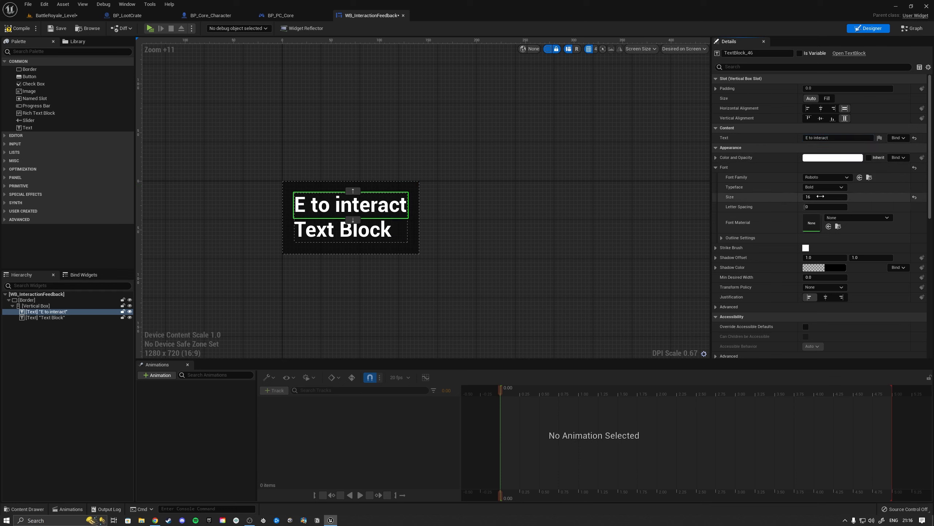
pyautogui.press('Return')
pyautogui.click(822, 189)
pyautogui.click(818, 221)
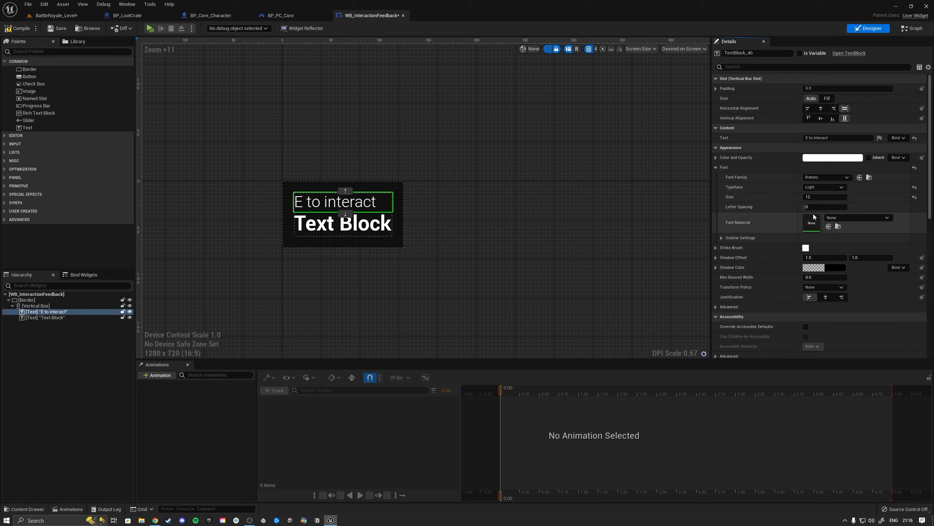
# Step: Rename the lower text block Name_Text and expose it as a variable
pyautogui.click(367, 230)
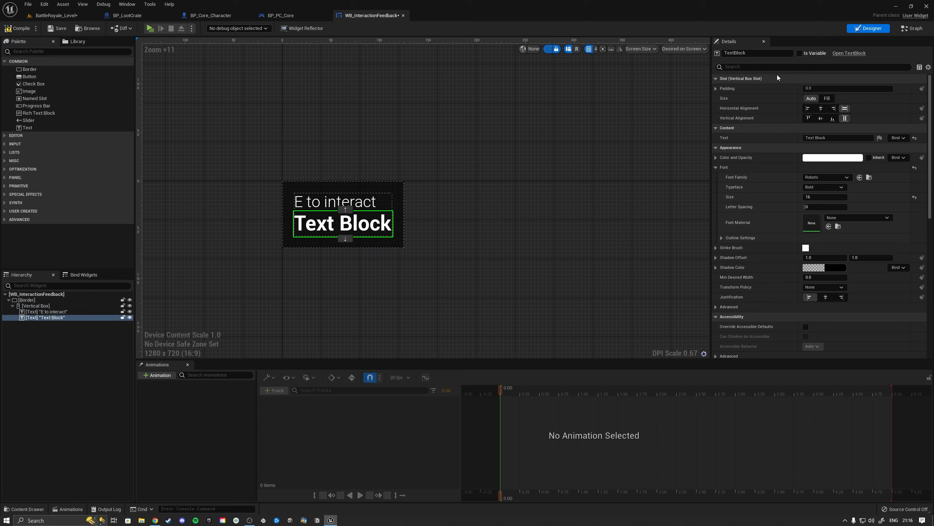
pyautogui.click(758, 52)
pyautogui.write('Name_Text')
pyautogui.press('Return')
pyautogui.click(799, 53)
# Step: Set Name_Text's text to "Assault rifle", then compile and save the widget
pyautogui.click(819, 137)
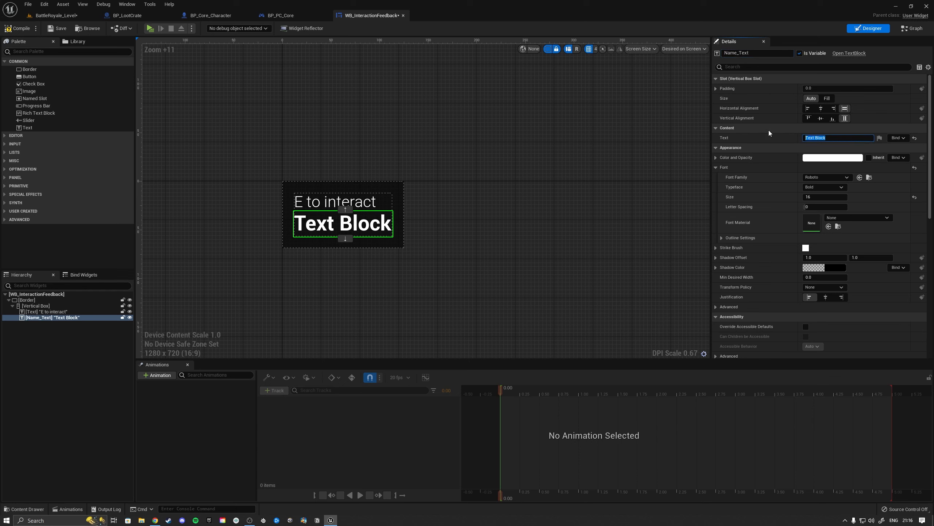
pyautogui.write('Assault rifle')
pyautogui.press('Return')
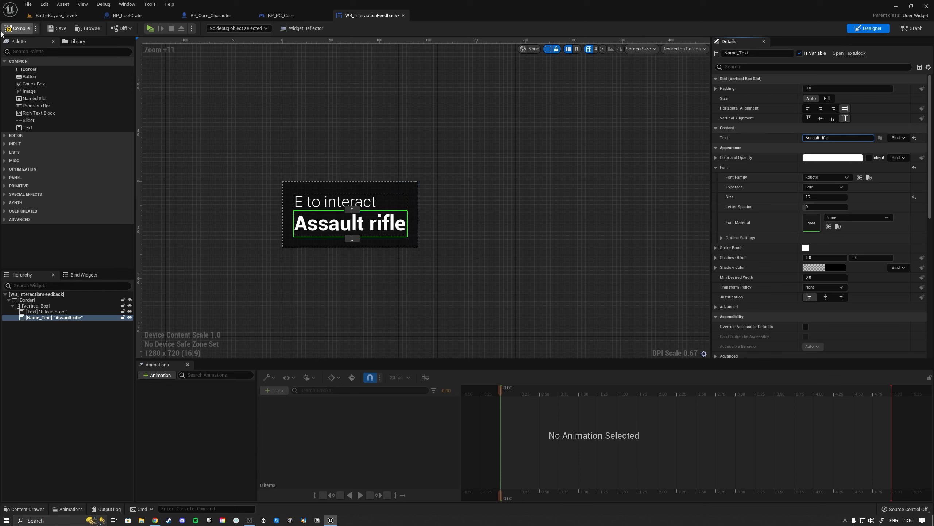
pyautogui.click(57, 28)
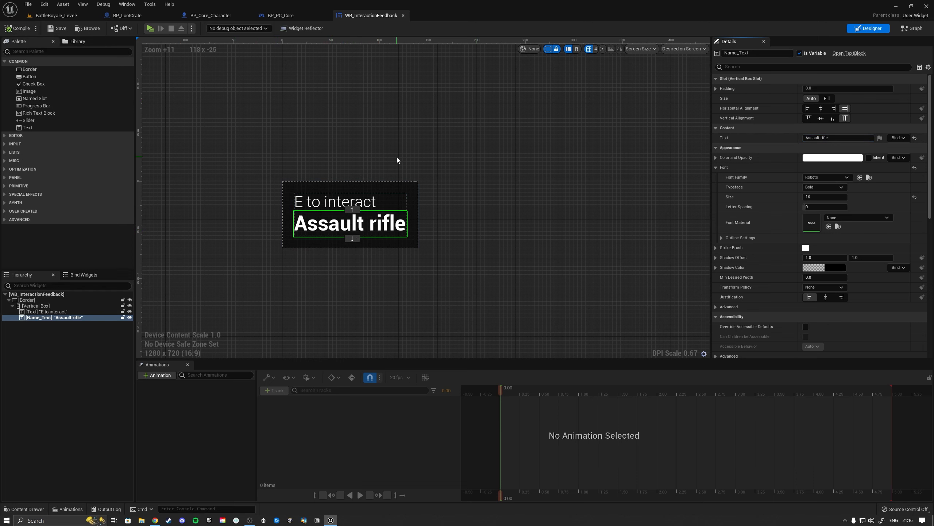
# Step: Open the widget's event graph and delete the Event Tick and Event Pre Construct nodes
pyautogui.click(912, 28)
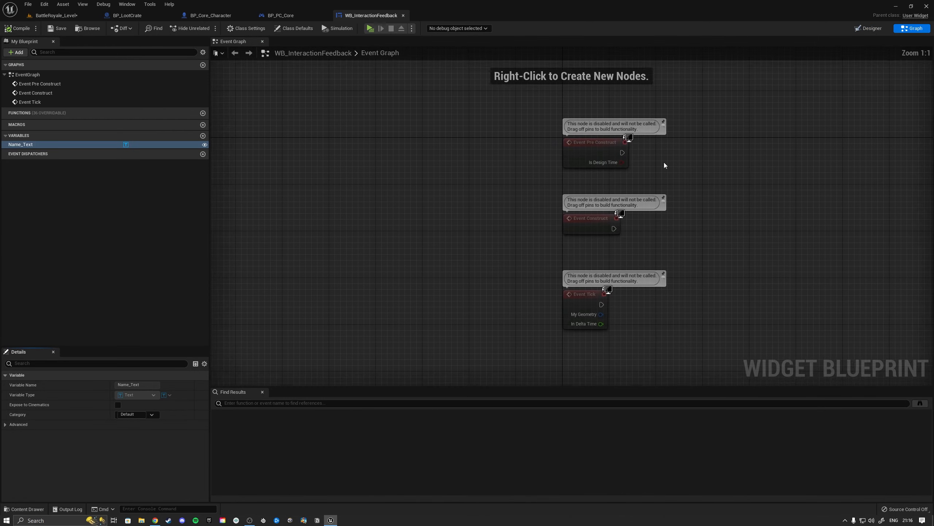
pyautogui.moveTo(723, 177); pyautogui.dragTo(515, 176, button='right')
pyautogui.moveTo(434, 340); pyautogui.dragTo(324, 279)
pyautogui.press('Delete')
pyautogui.click(378, 156)
pyautogui.press('Delete')
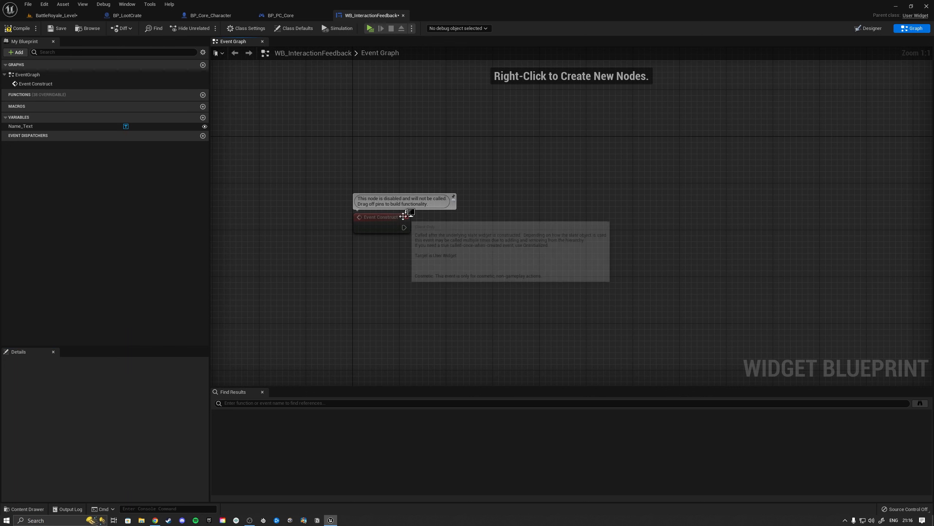
# Step: Add a Name_Text reference to the graph and create a SetText (Text) node targeting it
pyautogui.moveTo(21, 126); pyautogui.dragTo(581, 216)
pyautogui.click(493, 177)
pyautogui.write('set te')
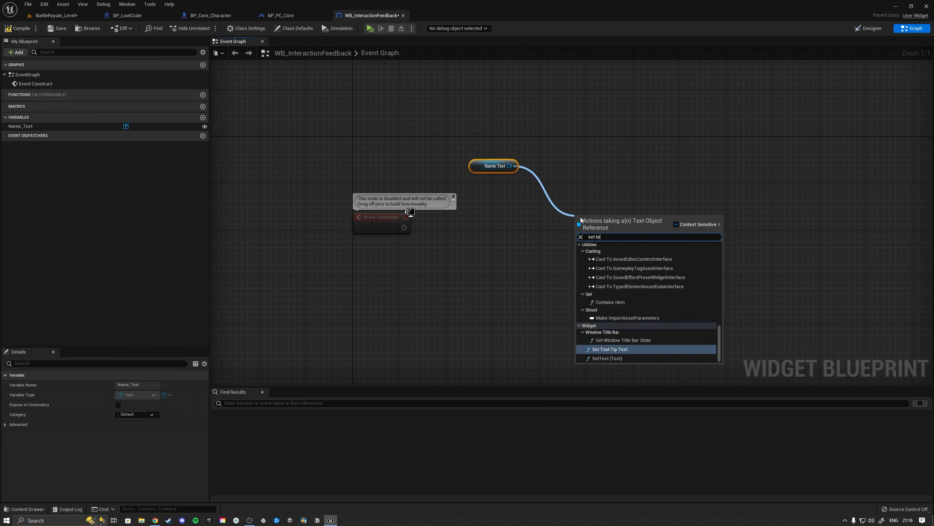
pyautogui.write('xt')
pyautogui.press('Down')
pyautogui.press('Return')
# Step: Connect Event Construct to SetText and promote its In Text input to a variable named ItemName, tidying the nodes
pyautogui.moveTo(404, 227); pyautogui.dragTo(429, 262)
pyautogui.click(474, 287)
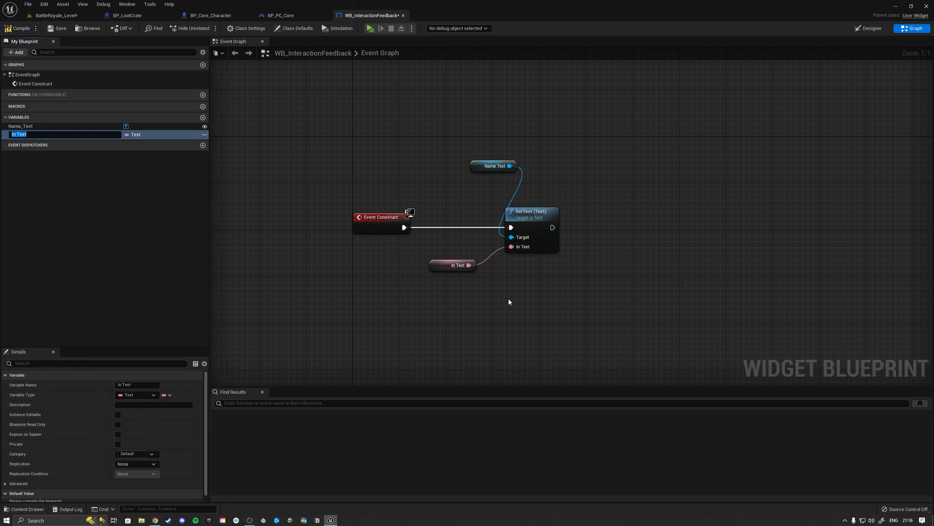
pyautogui.write('ItemName')
pyautogui.press('Return')
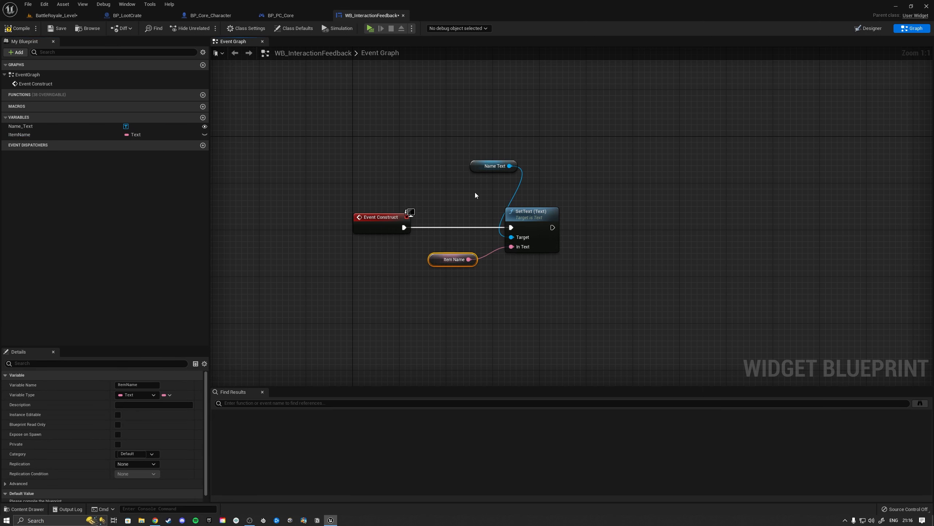
pyautogui.moveTo(493, 166); pyautogui.dragTo(528, 195)
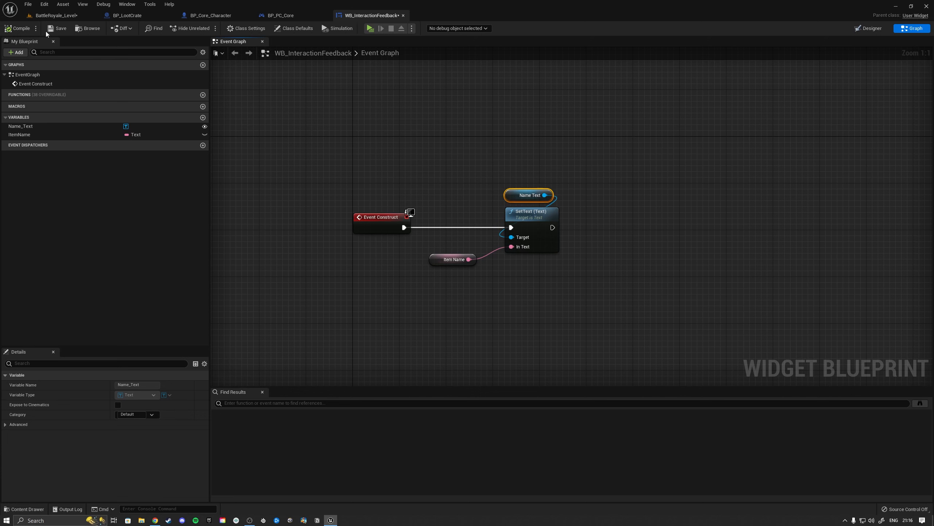
pyautogui.moveTo(438, 260); pyautogui.dragTo(455, 260)
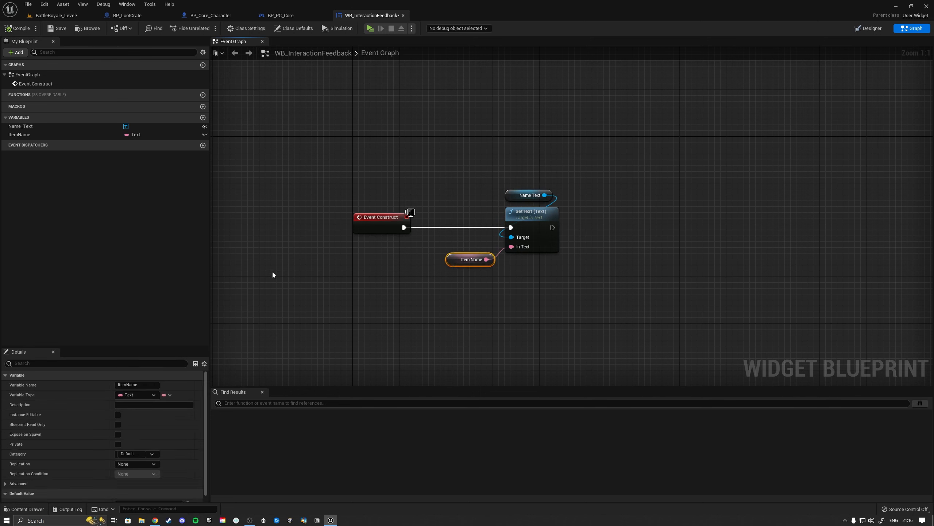
# Step: Disconnect Event Construct from SetText and delete the event node
pyautogui.moveTo(272, 270); pyautogui.dragTo(197, 219, button='right')
pyautogui.click(303, 174)
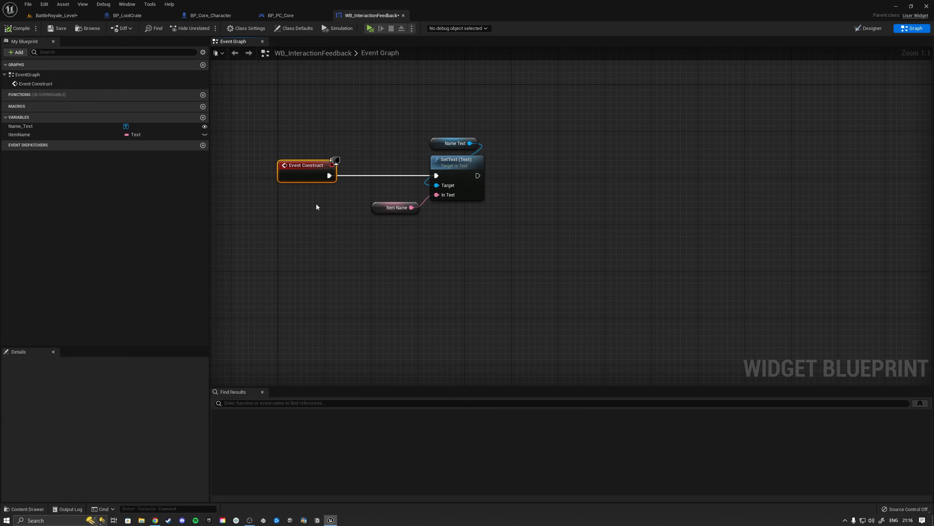
pyautogui.keyDown('alt'); pyautogui.click(330, 176); pyautogui.keyUp('alt')
pyautogui.press('Delete')
# Step: Add a custom event named Update_Widget beside the SetText node
pyautogui.rightClick(295, 148)
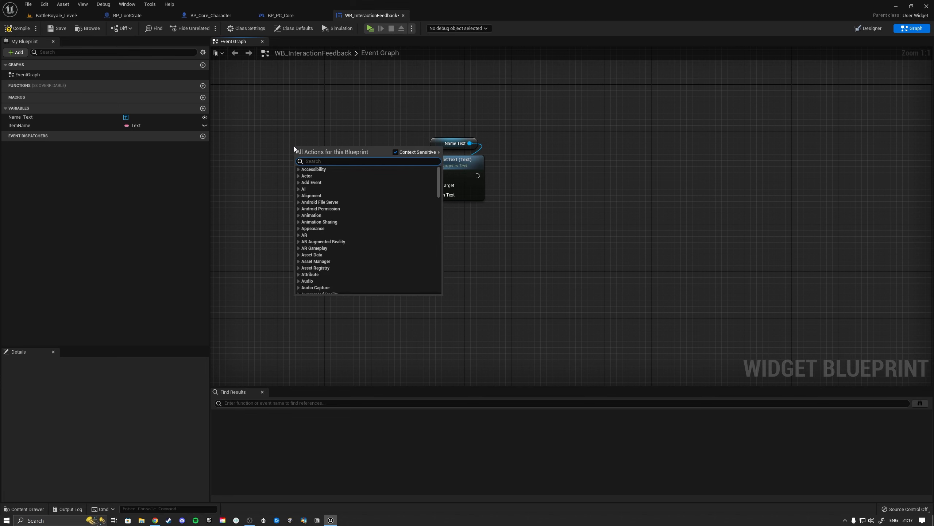
pyautogui.write('custom event')
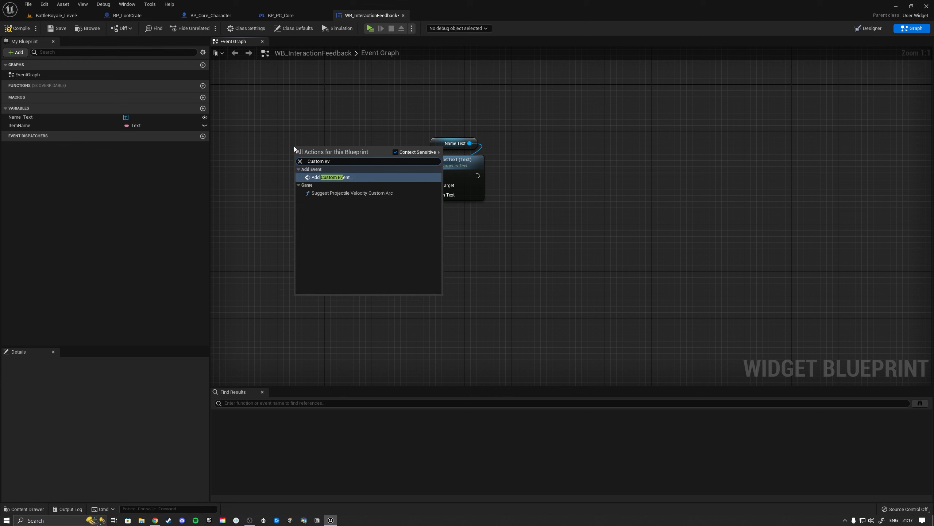
pyautogui.press('Return')
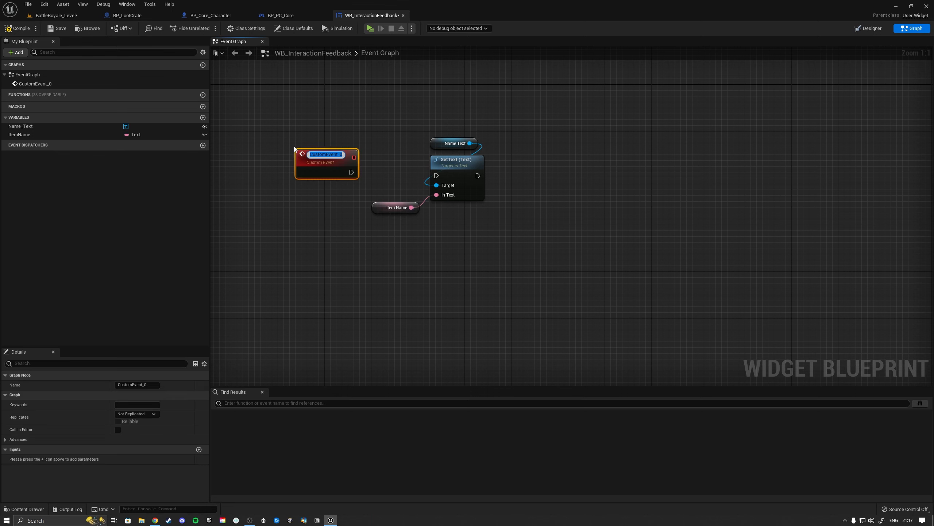
pyautogui.write('Update_Widget')
pyautogui.press('Return')
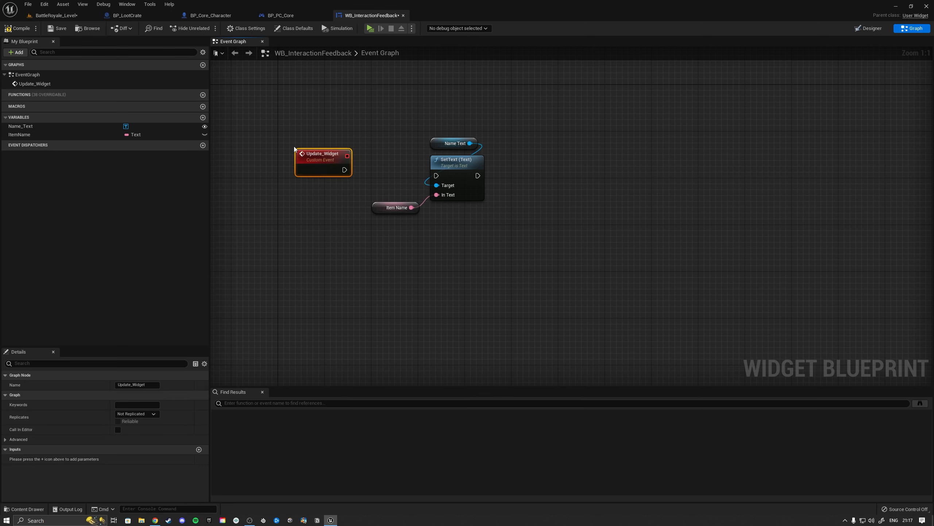
pyautogui.moveTo(326, 164); pyautogui.dragTo(301, 162)
# Step: Remove the Item Name node and wire Update_Widget to SetText, exposing In Text as an input on the event
pyautogui.moveTo(382, 226); pyautogui.dragTo(382, 178)
pyautogui.press('Delete')
pyautogui.moveTo(323, 170); pyautogui.dragTo(437, 175)
pyautogui.moveTo(448, 111); pyautogui.dragTo(455, 164)
pyautogui.moveTo(456, 164); pyautogui.dragTo(313, 174)
pyautogui.click(318, 132)
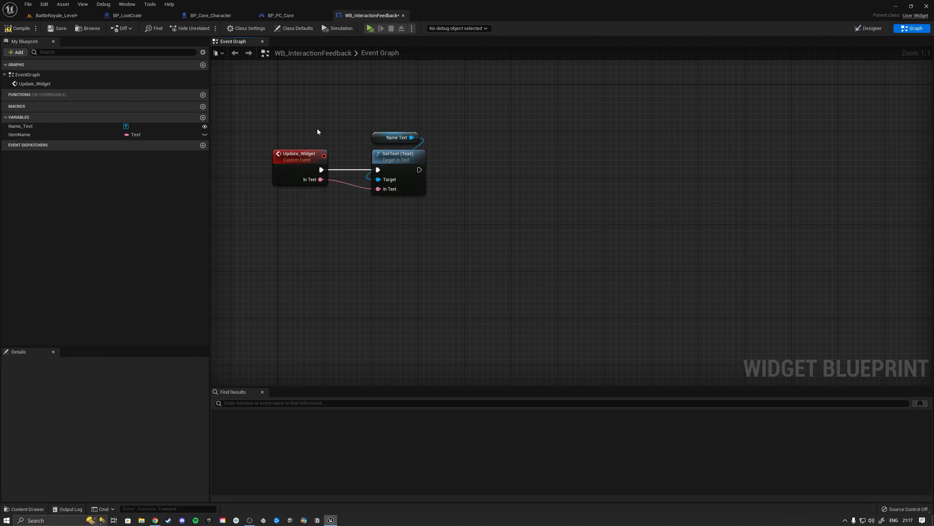
# Step: Delete the ItemName variable and rename Update_Widget's text input to FeedbackText
pyautogui.click(26, 135)
pyautogui.press('Delete')
pyautogui.click(305, 150)
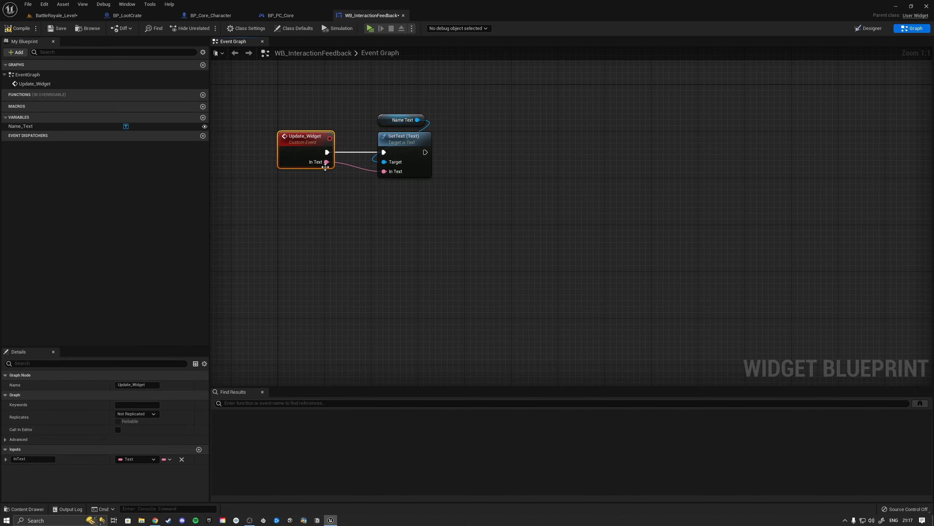
pyautogui.click(29, 458)
pyautogui.write('FeedbackText')
pyautogui.press('Return')
pyautogui.moveTo(476, 212); pyautogui.dragTo(292, 94)
# Step: Review the widget's layout, then compile and save WB_InteractionFeedback and close its editor
pyautogui.click(869, 29)
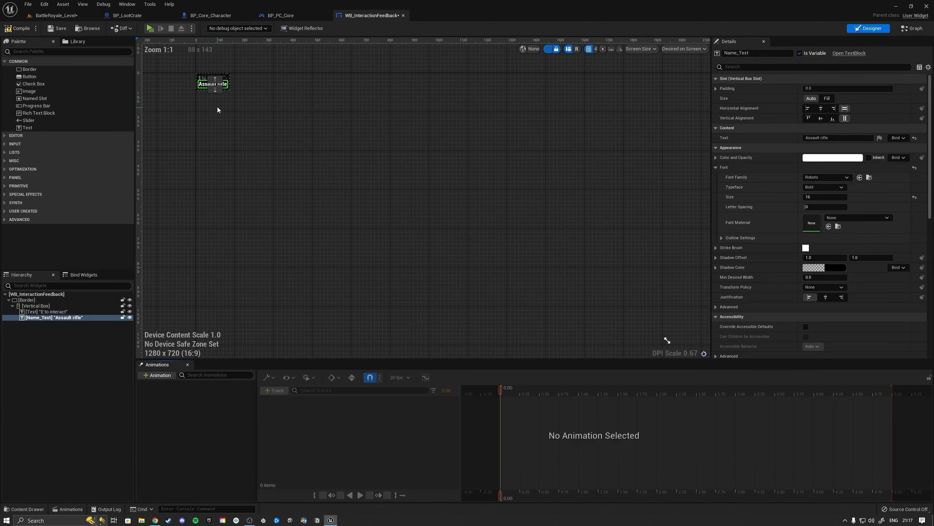
pyautogui.scroll(5, 217, 110)
pyautogui.click(912, 29)
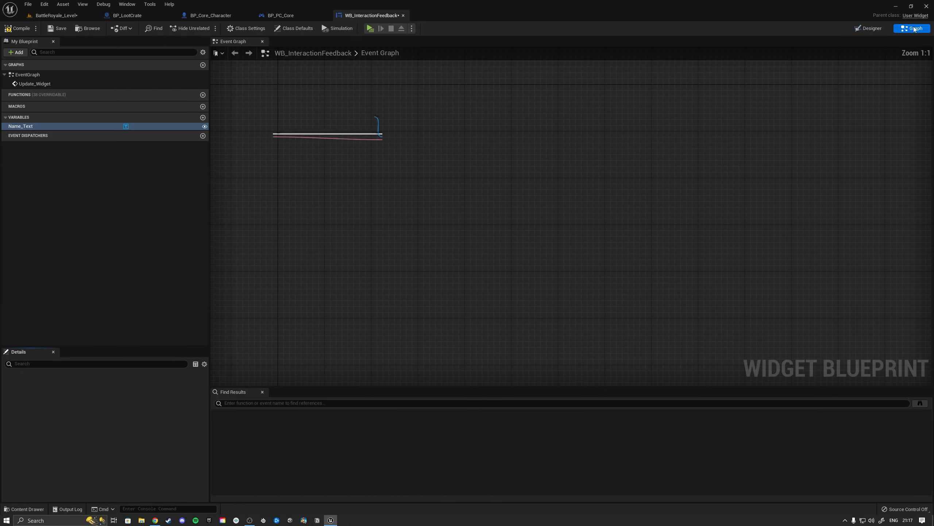
pyautogui.click(9, 28)
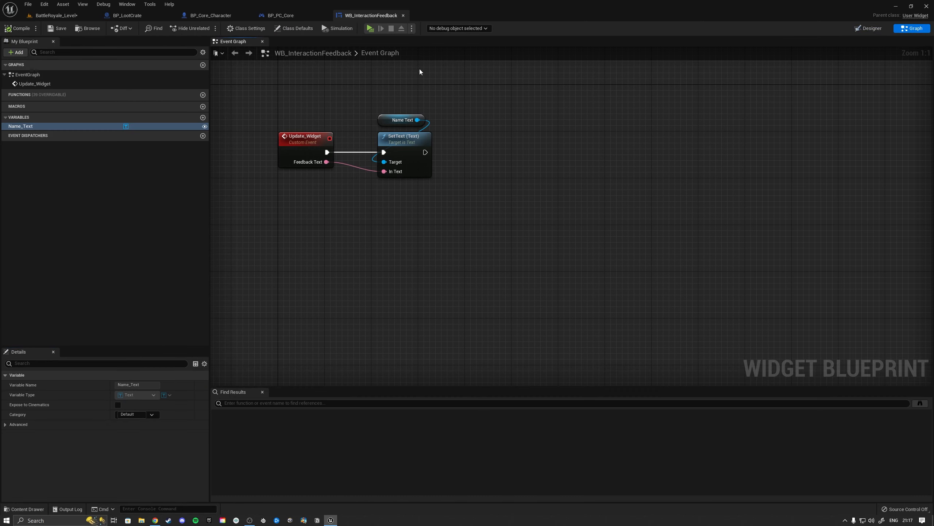
pyautogui.click(403, 16)
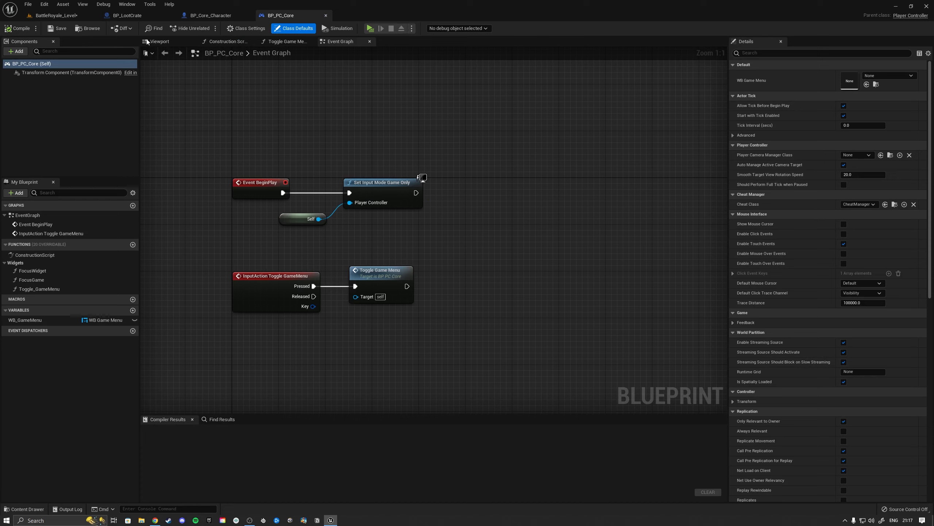
# Step: View the crate in the level, then open BP_LootCrate's 3D viewport for component editing
pyautogui.click(58, 15)
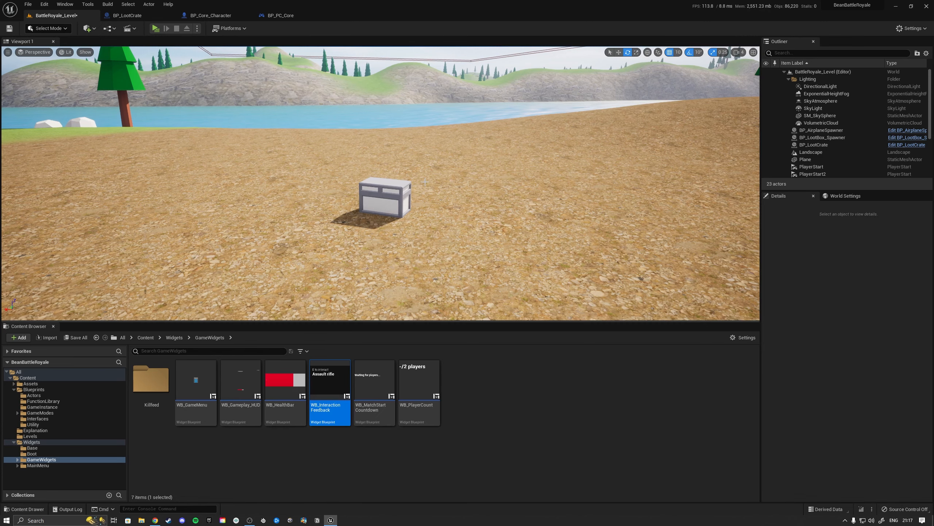
pyautogui.press('w')
pyautogui.moveTo(314, 64)
pyautogui.mouseDown(button='right')
pyautogui.moveTo(322, 61)
pyautogui.moveTo(315, 63)
pyautogui.mouseUp(button='right')
pyautogui.click(127, 15)
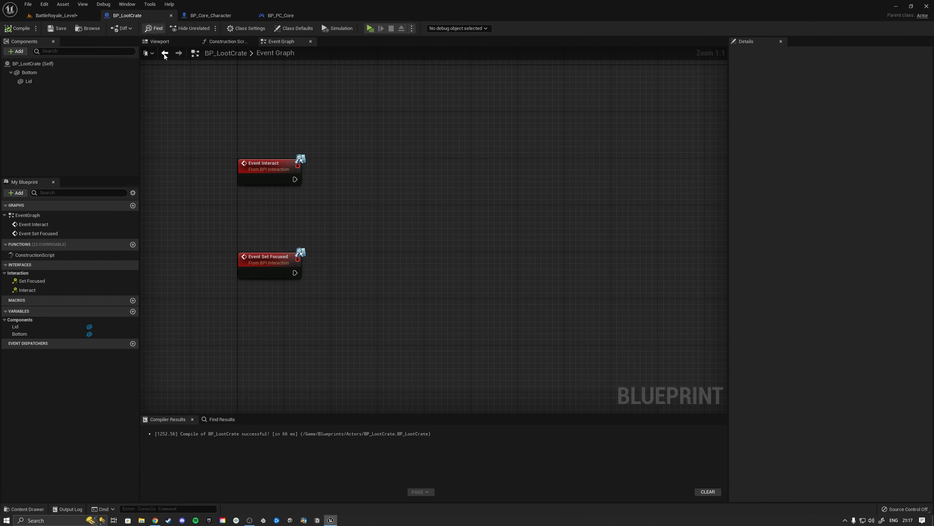
pyautogui.click(160, 41)
pyautogui.press('w')
pyautogui.moveTo(394, 188); pyautogui.dragTo(412, 199, button='right')
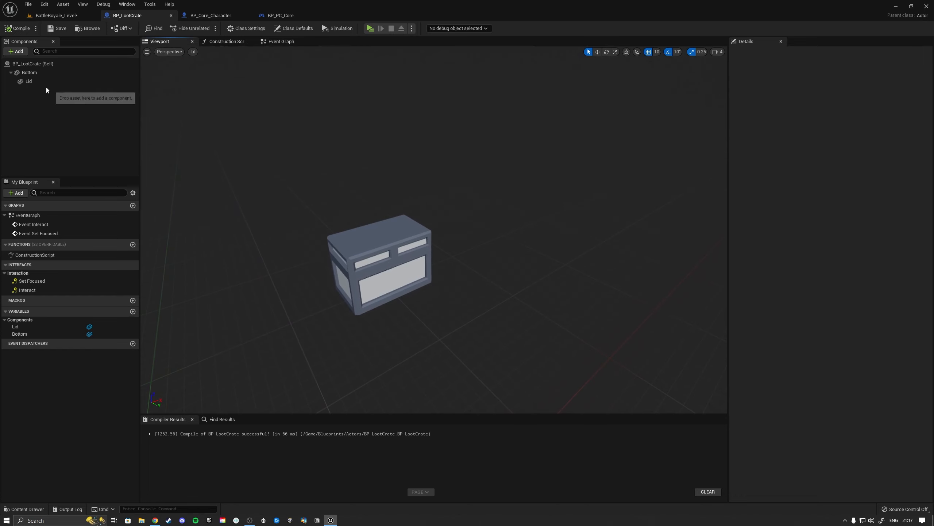
# Step: Add a Widget component under the crate's Bottom mesh and raise it above the lid to Z 110
pyautogui.click(29, 72)
pyautogui.click(16, 52)
pyautogui.write('widget')
pyautogui.click(33, 77)
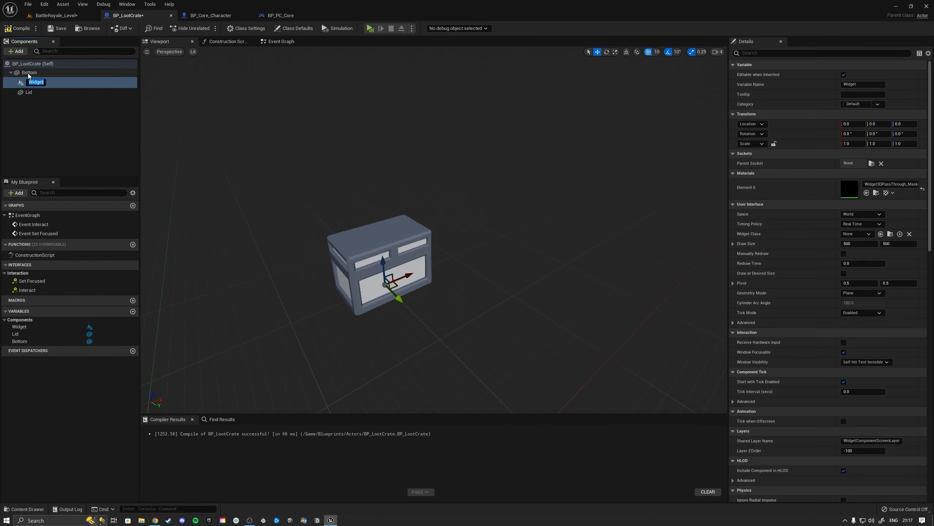
pyautogui.click(51, 111)
pyautogui.click(32, 81)
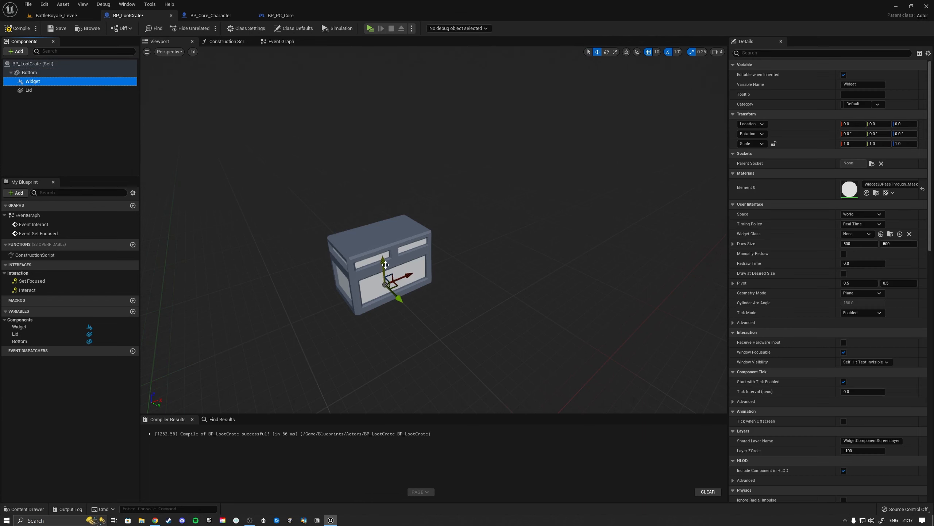
pyautogui.moveTo(385, 264); pyautogui.dragTo(372, 174)
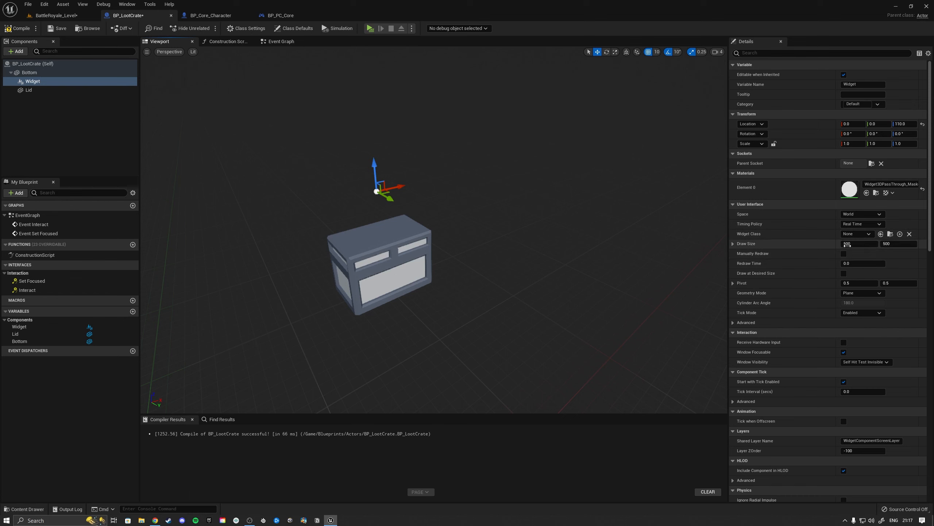
# Step: Assign WB_InteractionFeedback as the Widget component's widget class and inspect the widget around the crate
pyautogui.click(852, 234)
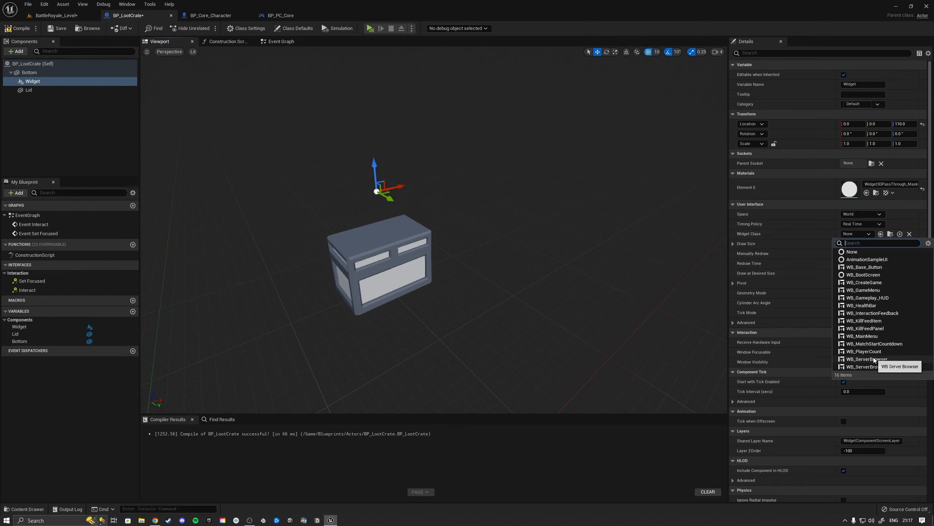
pyautogui.click(877, 313)
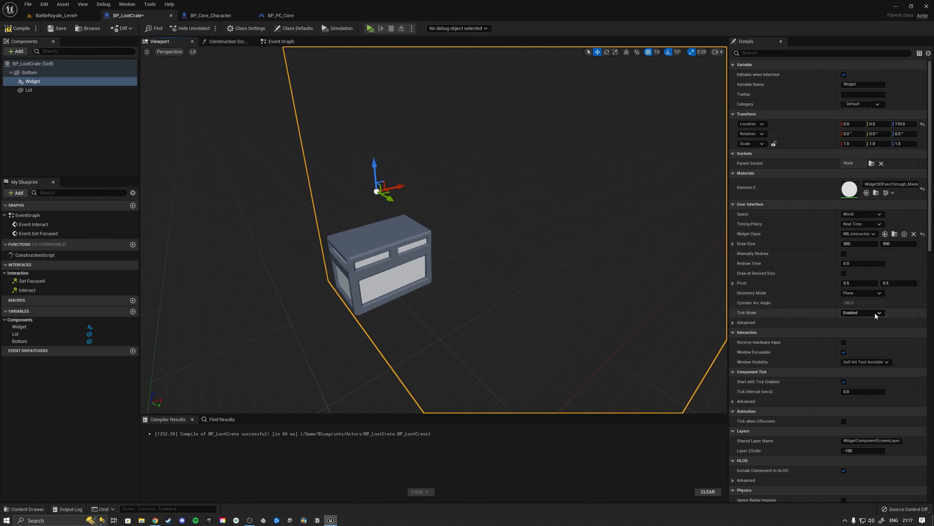
pyautogui.moveTo(516, 253); pyautogui.dragTo(338, 236, button='right')
pyautogui.press('s')
pyautogui.press('d')
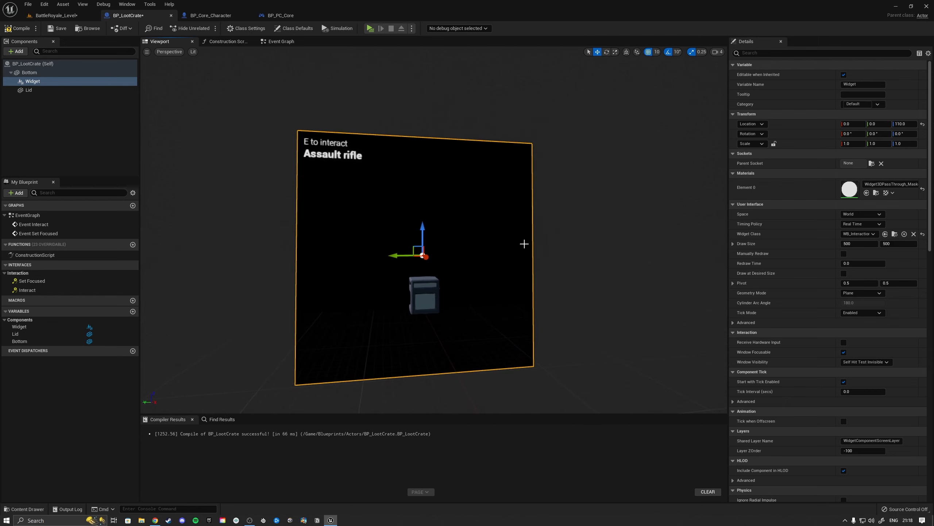
pyautogui.press('w')
pyautogui.press('a')
pyautogui.moveTo(647, 236); pyautogui.dragTo(758, 236, button='right')
pyautogui.moveTo(405, 231)
pyautogui.mouseDown(button='right')
pyautogui.moveTo(441, 232)
pyautogui.moveTo(405, 231)
pyautogui.mouseUp(button='right')
# Step: Set the Widget component's space to Screen, enable Draw at Desired Size, and compile BP_LootCrate
pyautogui.click(849, 214)
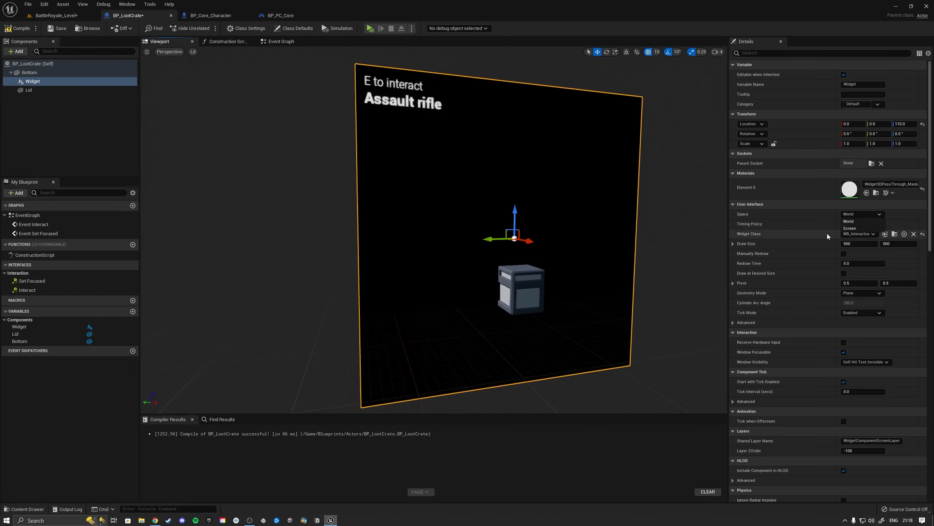
pyautogui.click(850, 228)
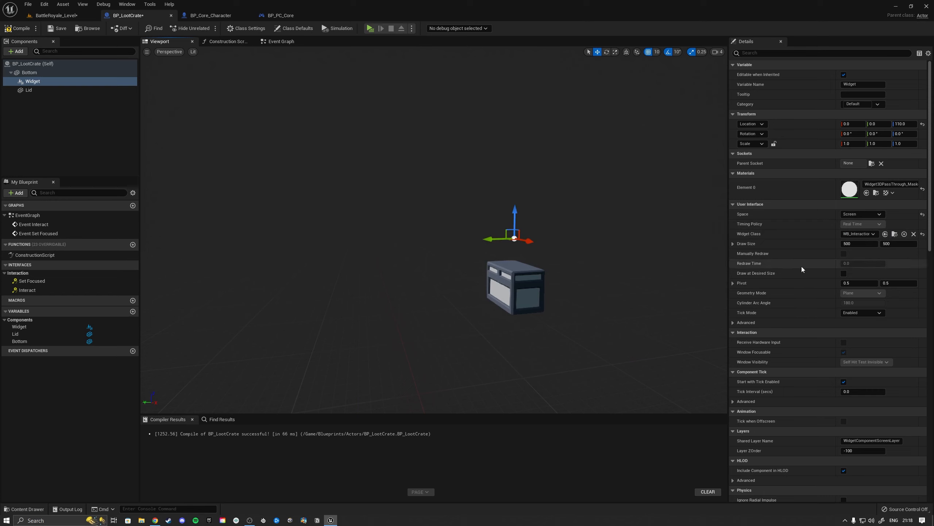
pyautogui.click(844, 273)
pyautogui.moveTo(539, 288); pyautogui.dragTo(573, 243)
pyautogui.click(17, 28)
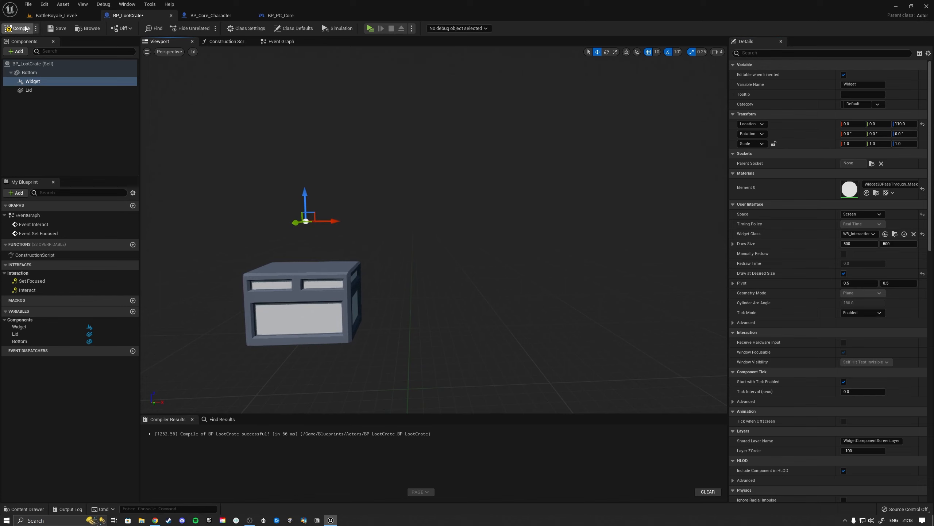
# Step: Play BattleRoyale_Level in a new editor window, walk around a crate to check its feedback widget, and stop the session
pyautogui.click(55, 15)
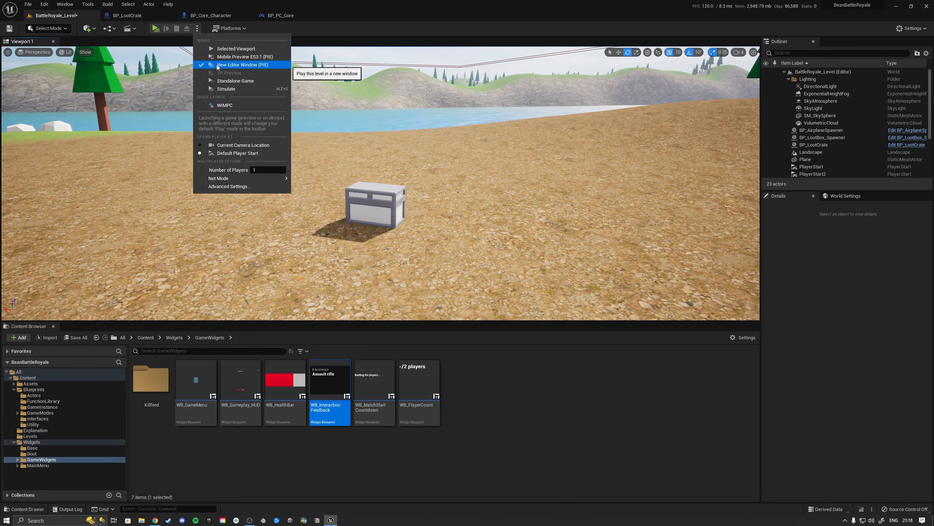
pyautogui.click(250, 65)
pyautogui.press('w')
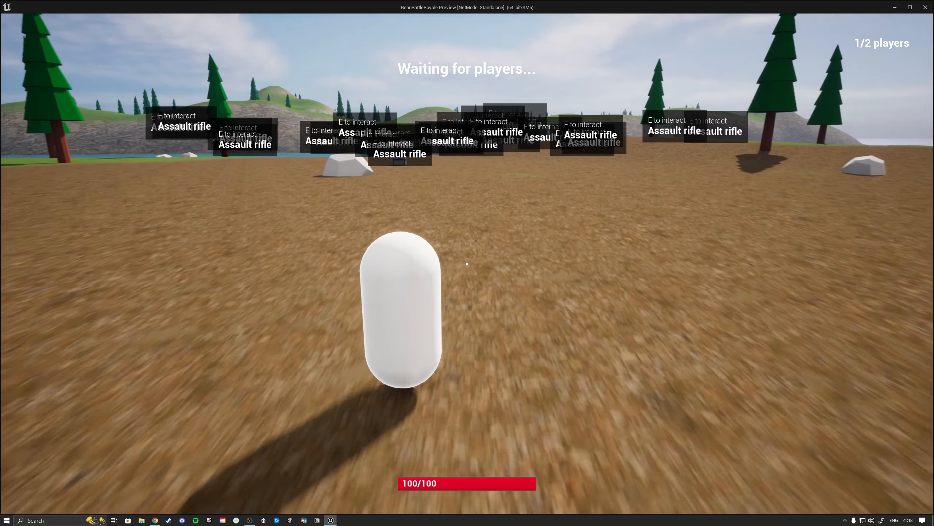
pyautogui.press('w')
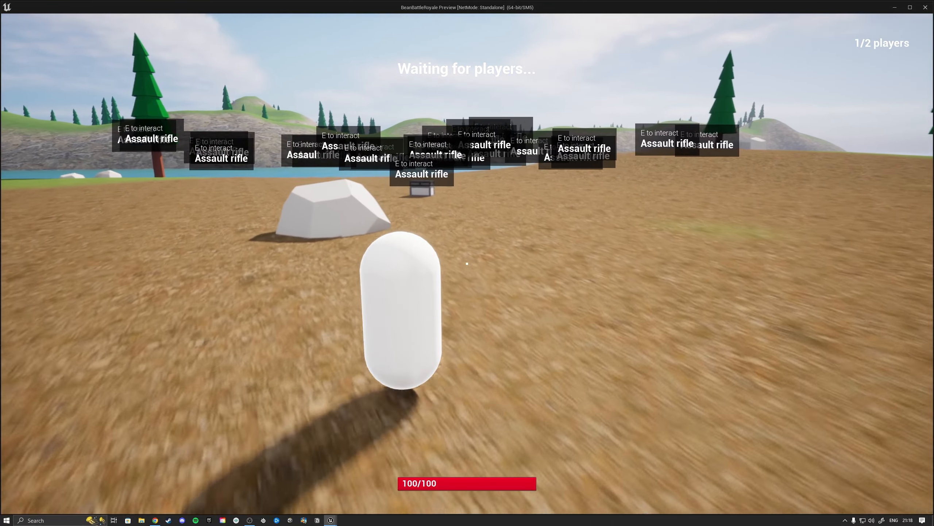
pyautogui.press('w')
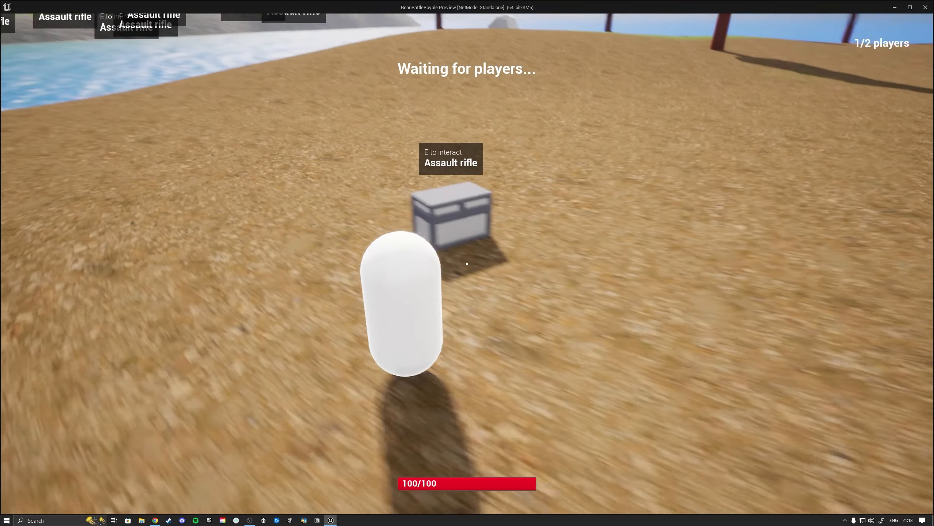
pyautogui.press('d')
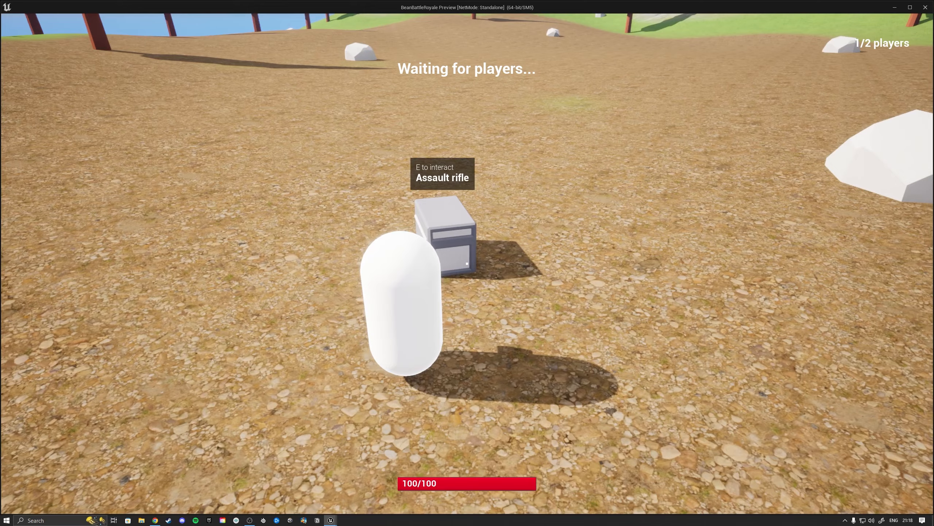
pyautogui.press('d')
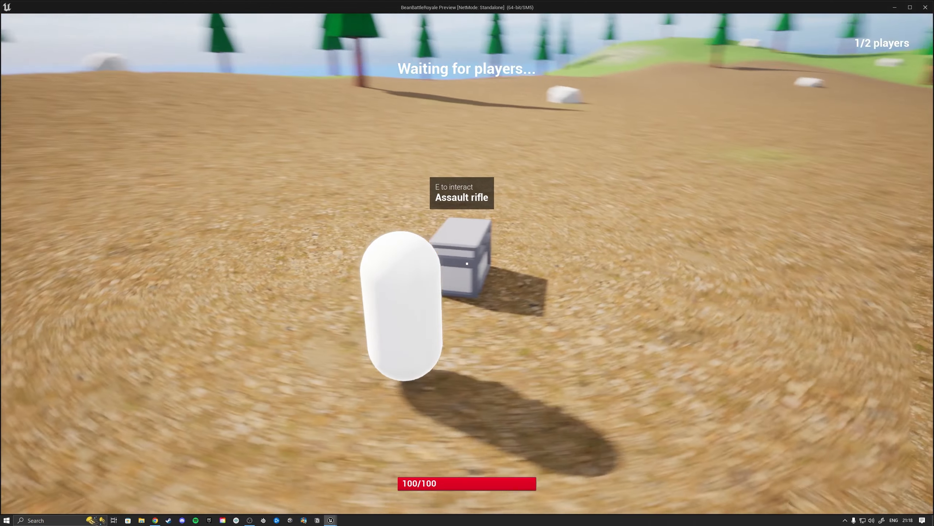
pyautogui.press('a')
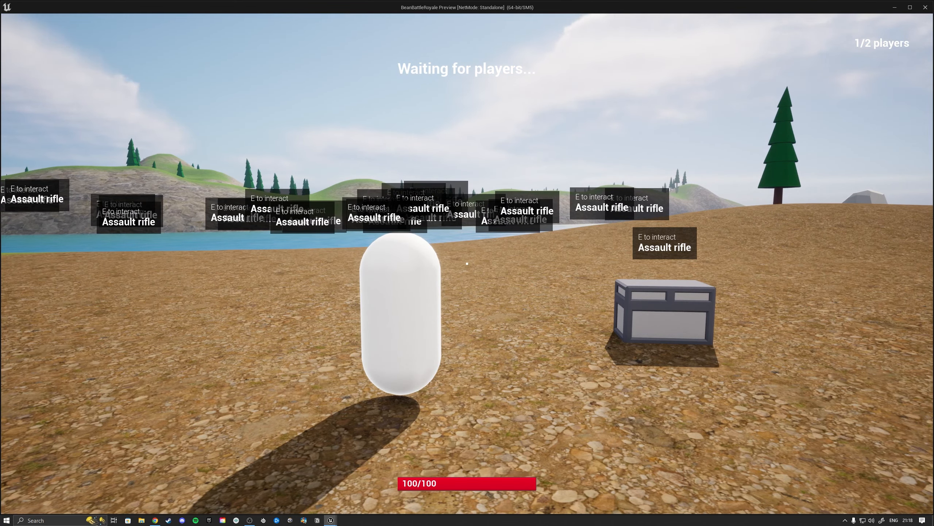
pyautogui.press('Escape')
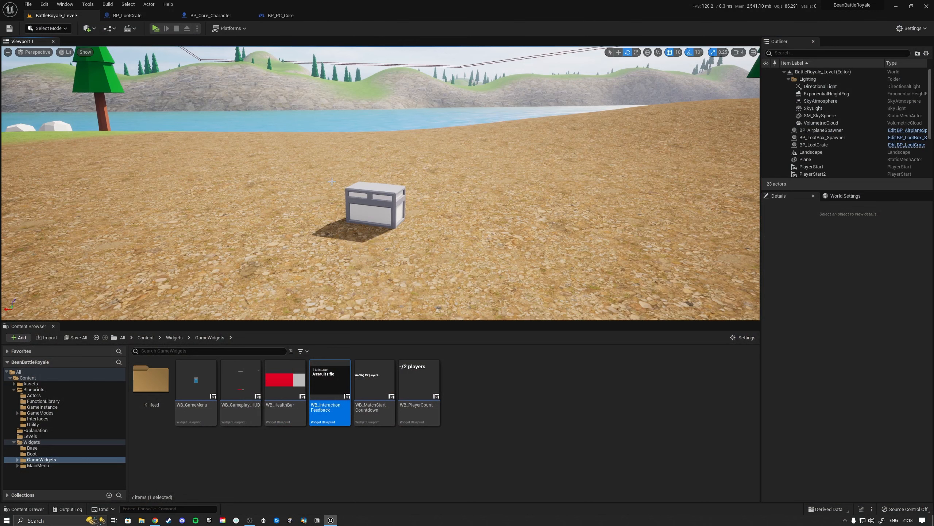
# Step: Turn off Visible in the rendering settings of BP_LootCrate's Widget component, then compile and save the Blueprint
pyautogui.click(129, 15)
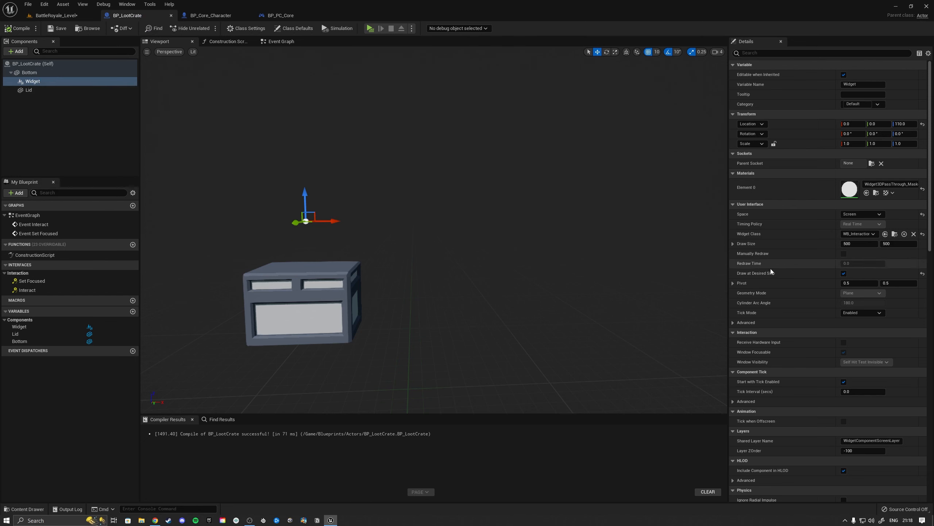
pyautogui.scroll(-5, 771, 268)
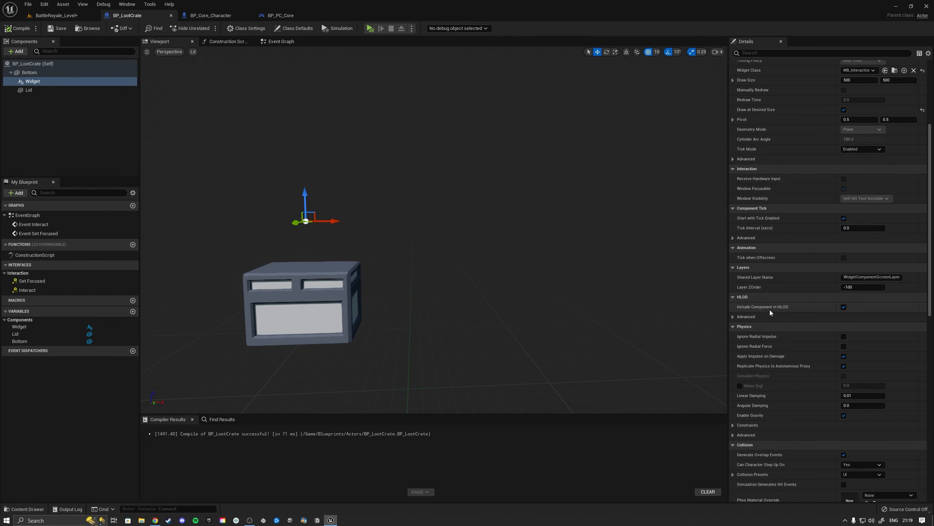
pyautogui.scroll(-4, 772, 312)
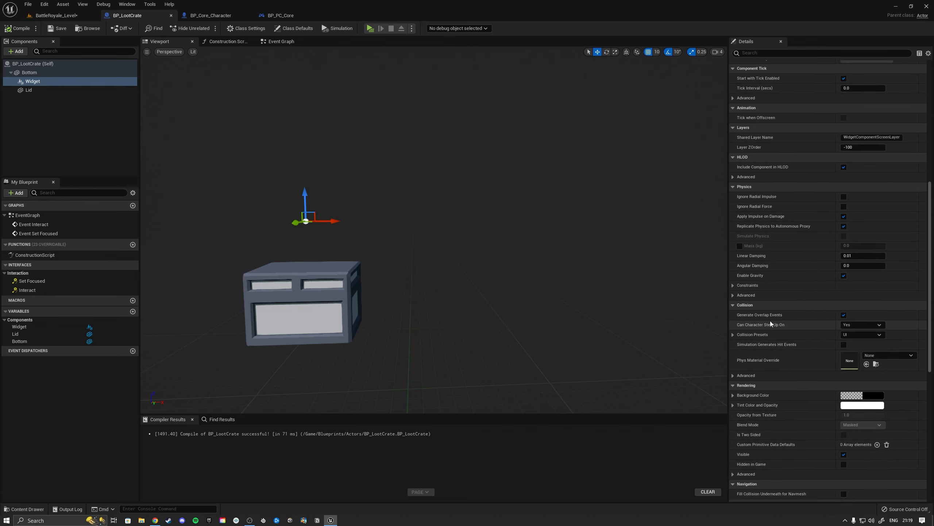
pyautogui.scroll(-3, 772, 323)
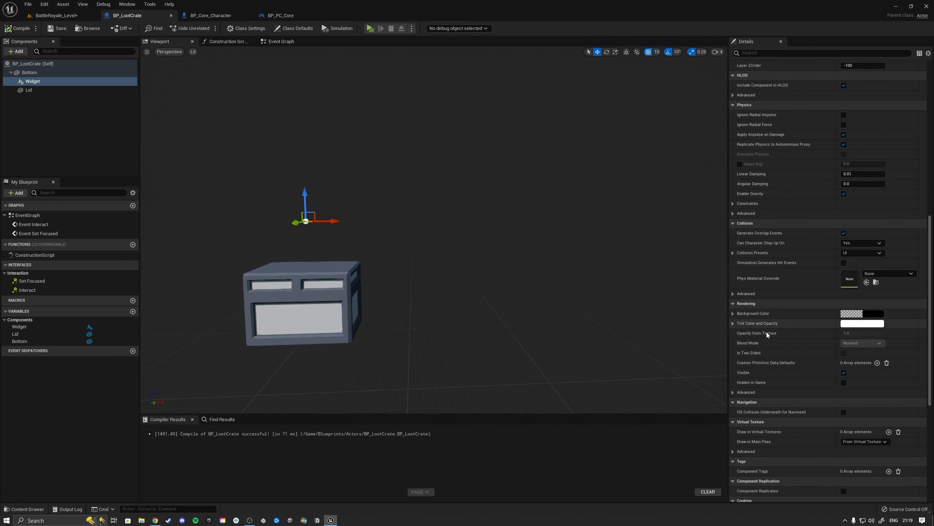
pyautogui.click(844, 373)
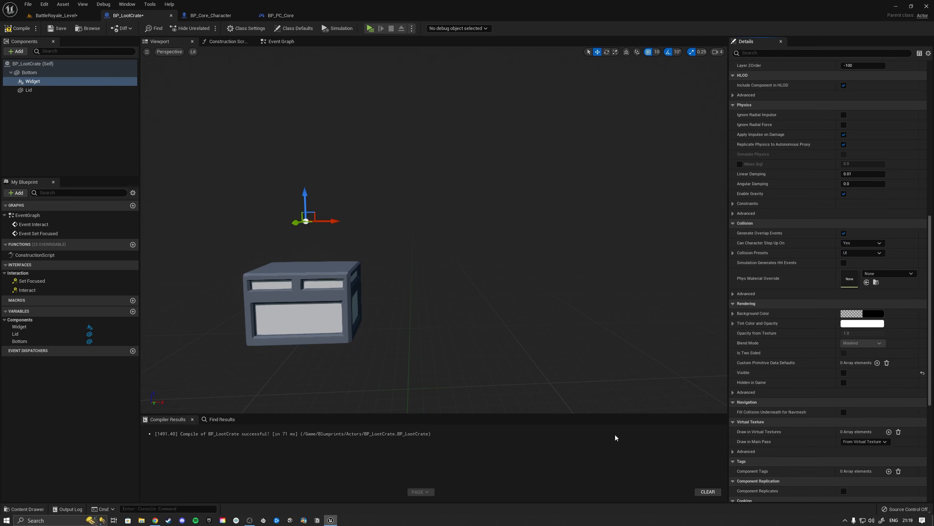
pyautogui.click(17, 28)
pyautogui.click(57, 28)
# Step: In BP_LootCrate's Event Graph, add a Widget reference and a Set Visibility node targeting it
pyautogui.click(276, 41)
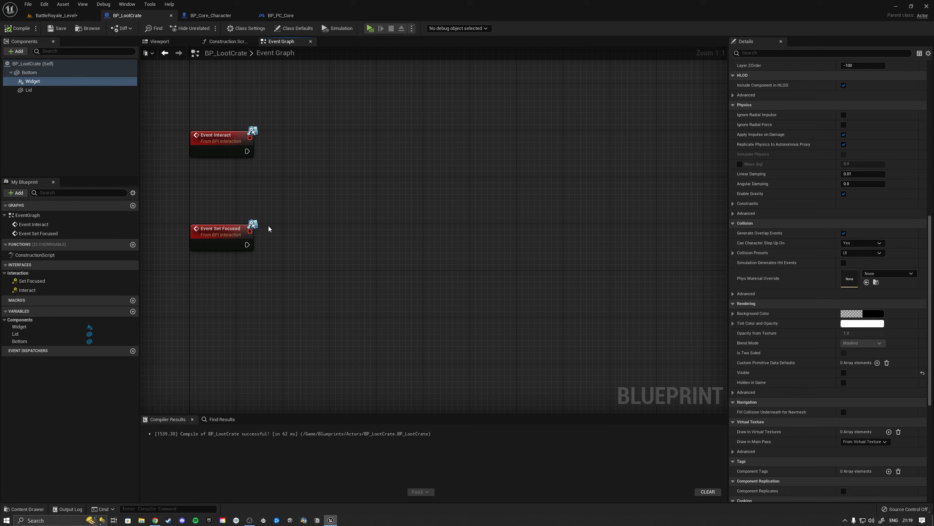
pyautogui.click(219, 235)
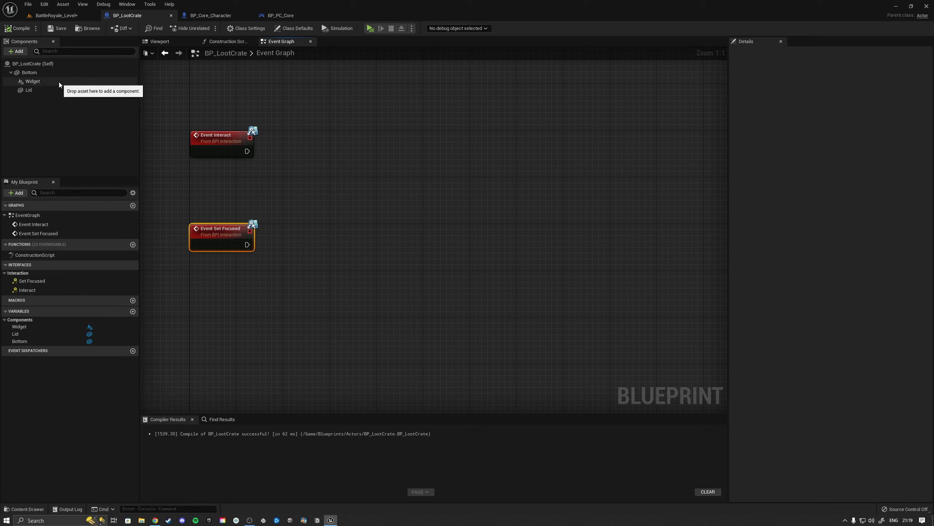
pyautogui.moveTo(58, 82); pyautogui.dragTo(333, 239)
pyautogui.write('set')
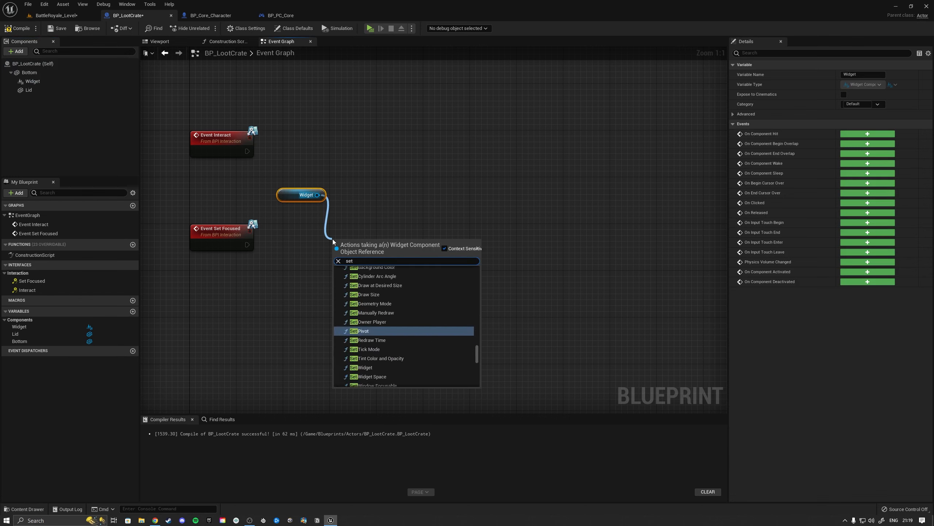
pyautogui.write(' visi')
pyautogui.press('Return')
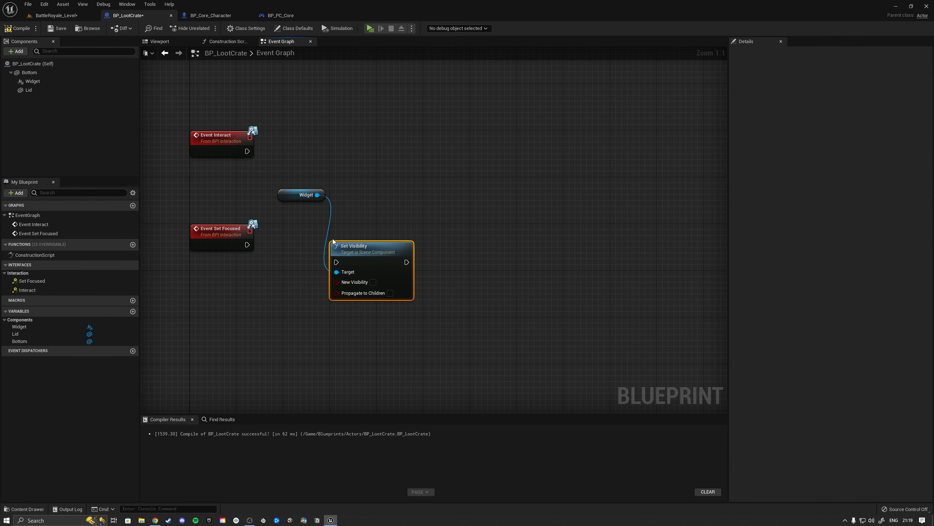
# Step: Connect Event Set Focused to Set Visibility, enable New Visibility, and arrange the Widget and Set Visibility nodes beside the event
pyautogui.moveTo(246, 244); pyautogui.dragTo(368, 241)
pyautogui.click(379, 265)
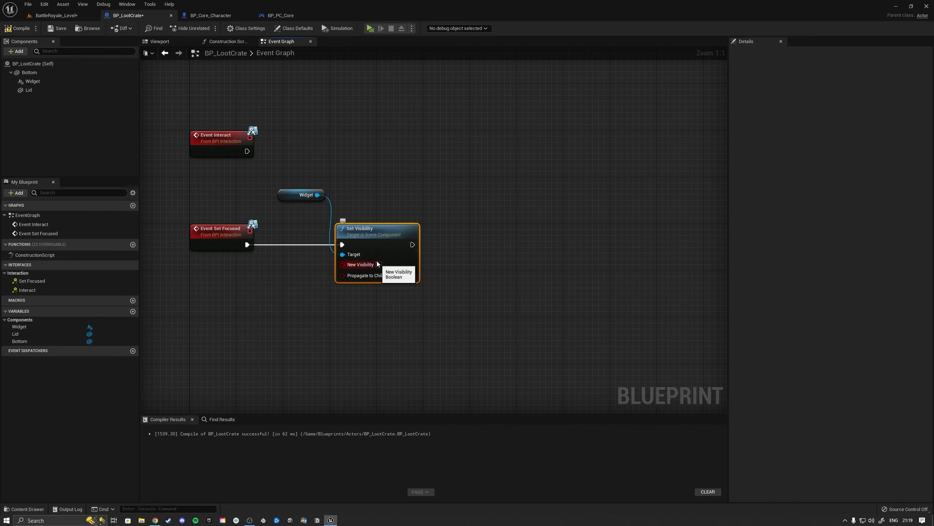
pyautogui.moveTo(290, 199); pyautogui.dragTo(349, 217)
pyautogui.moveTo(208, 202); pyautogui.dragTo(252, 263)
pyautogui.moveTo(346, 182); pyautogui.dragTo(375, 236)
# Step: Add a Retriggerable Delay after Set Visibility and align it with the execution wire
pyautogui.moveTo(376, 234); pyautogui.dragTo(434, 246)
pyautogui.click(392, 230)
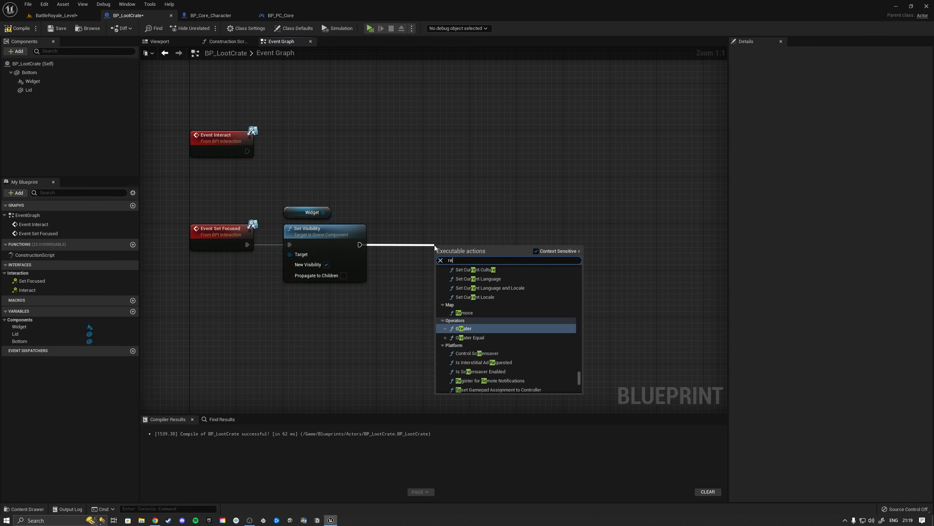
pyautogui.write('retri')
pyautogui.press('Return')
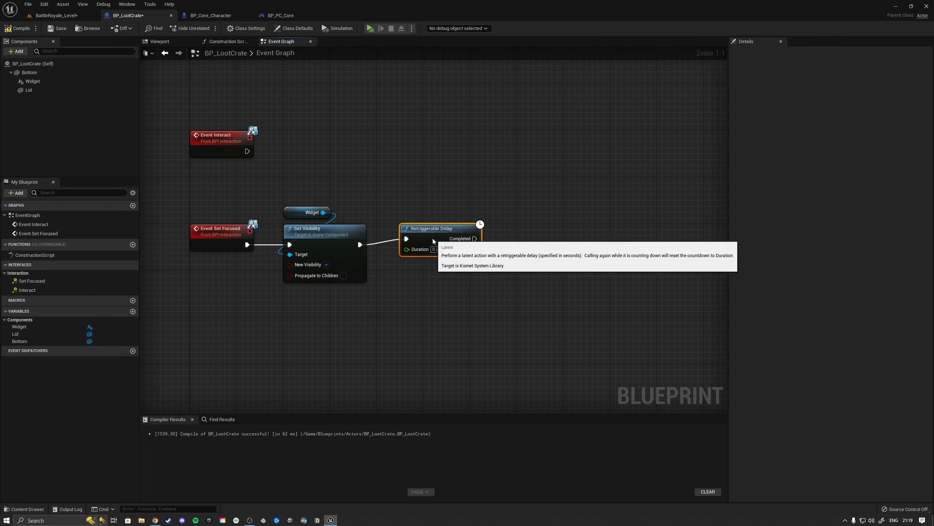
pyautogui.moveTo(425, 242); pyautogui.dragTo(419, 242)
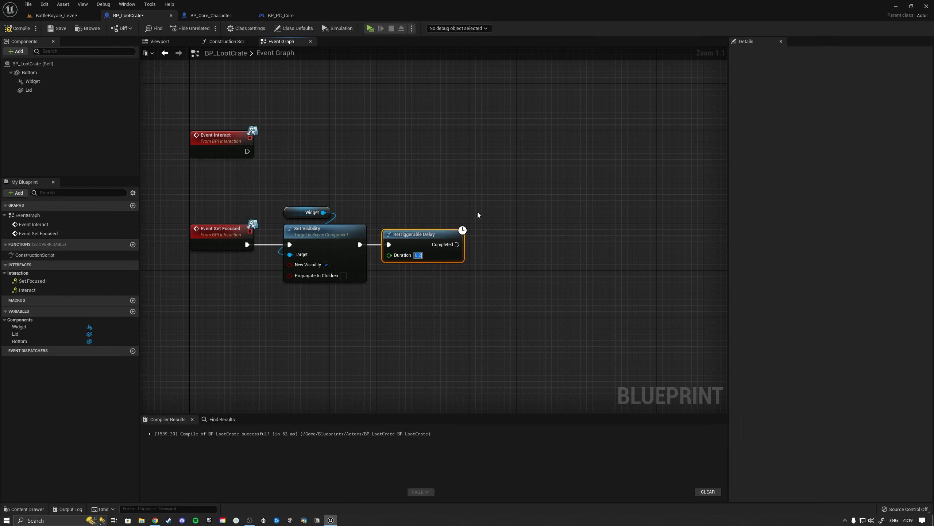